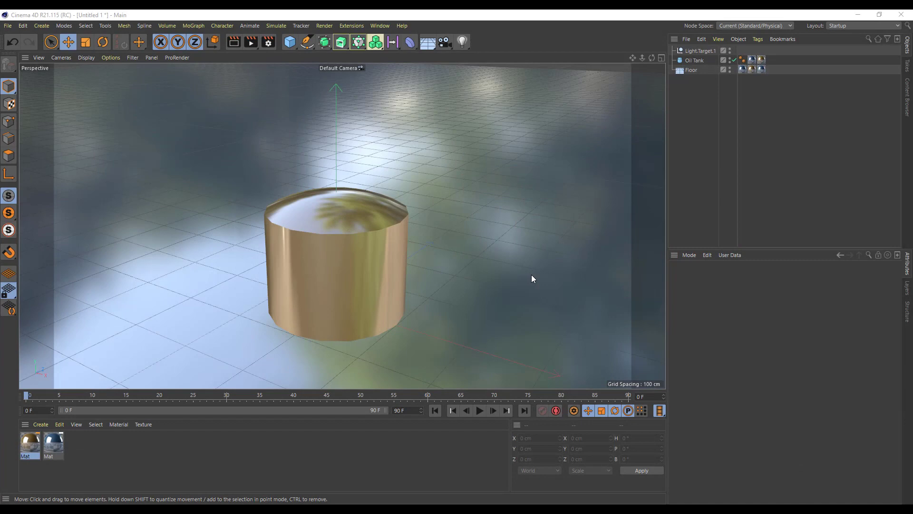
- Frame the oil tank in enlarged Perspective and Top views and render it to the Picture Viewer
left_click_drag(523, 267, 500, 249, "alt")
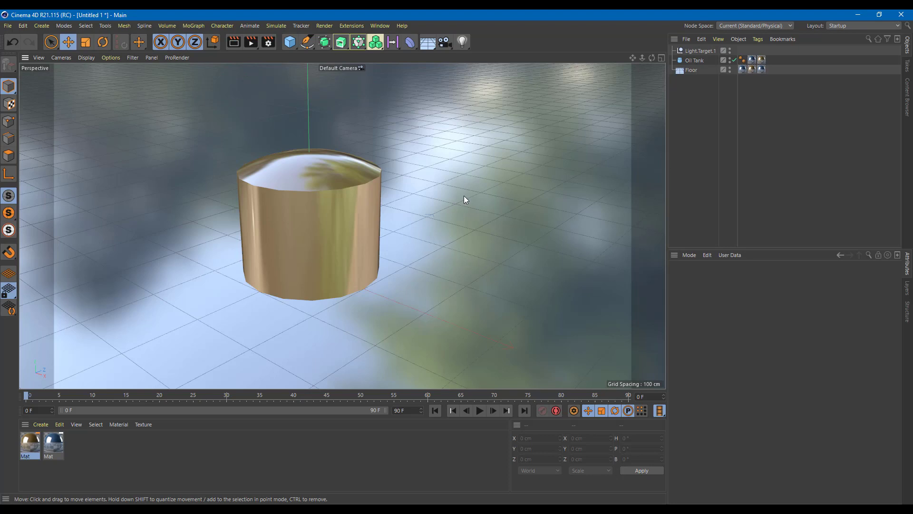
middle_click(453, 203)
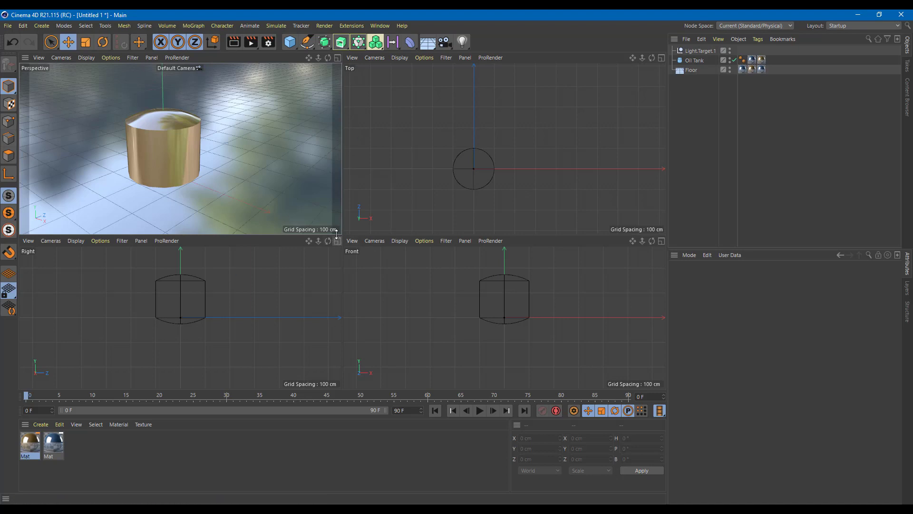
left_click_drag(338, 240, 338, 373)
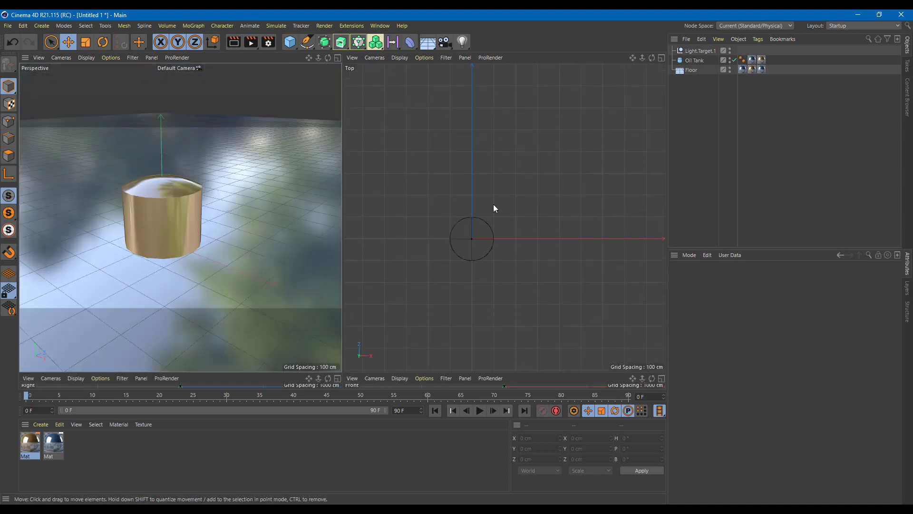
middle_click_drag(531, 182, 574, 165, "alt")
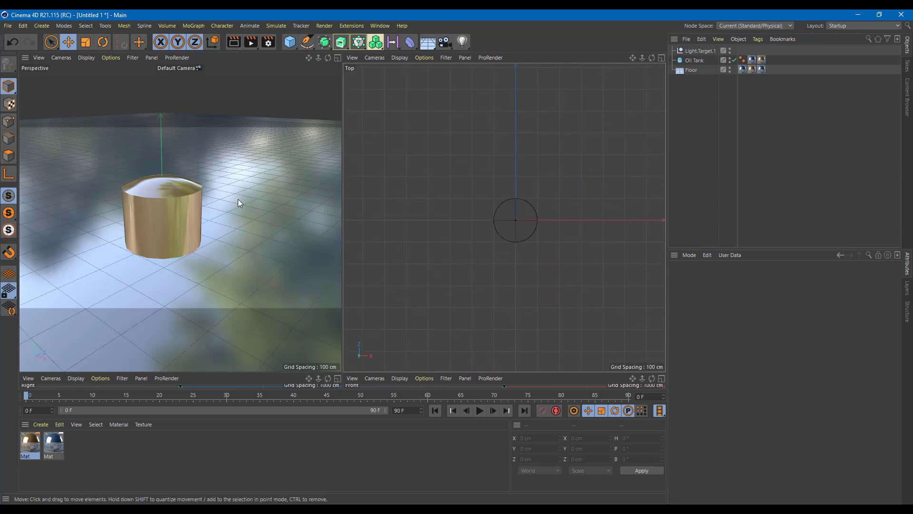
middle_click_drag(232, 194, 256, 204, "alt")
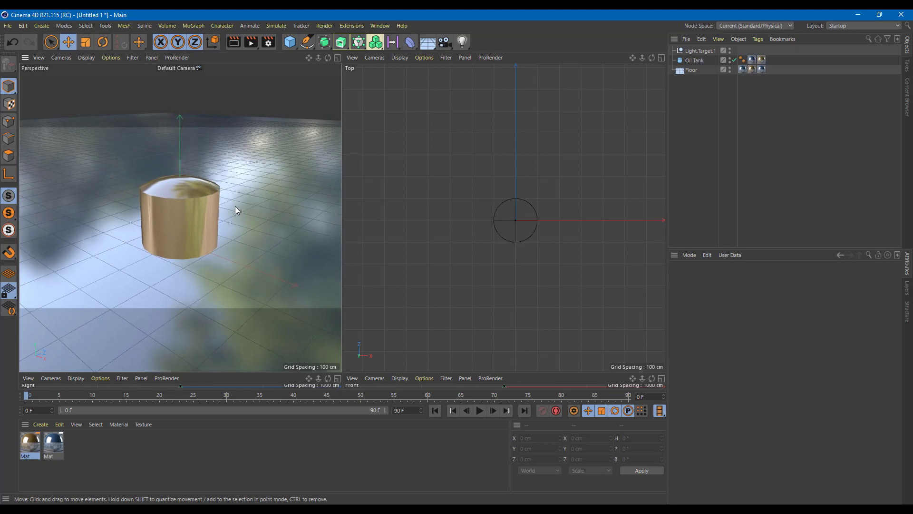
left_click(247, 41)
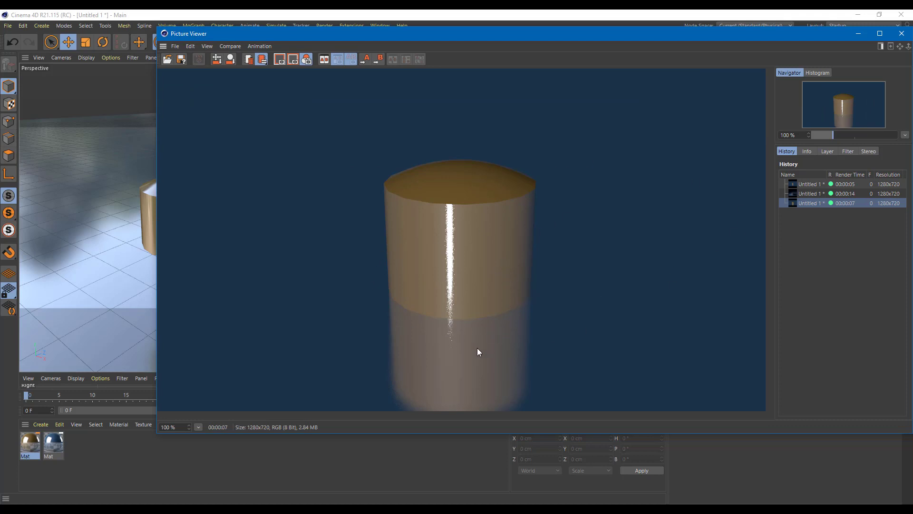
- Close the Picture Viewer after reviewing the copper tank render
left_click(901, 33)
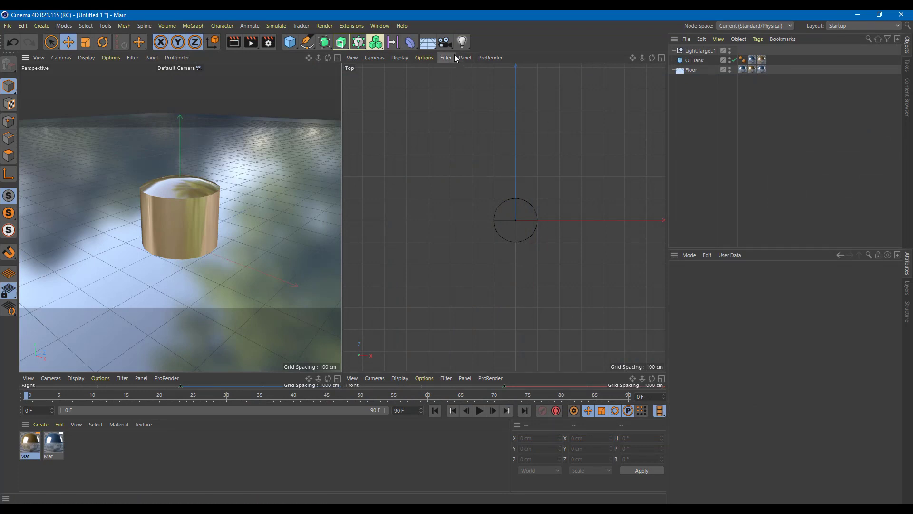
- Add a target light and adjust it and its target in Top view, undoing the last move
left_click(463, 44)
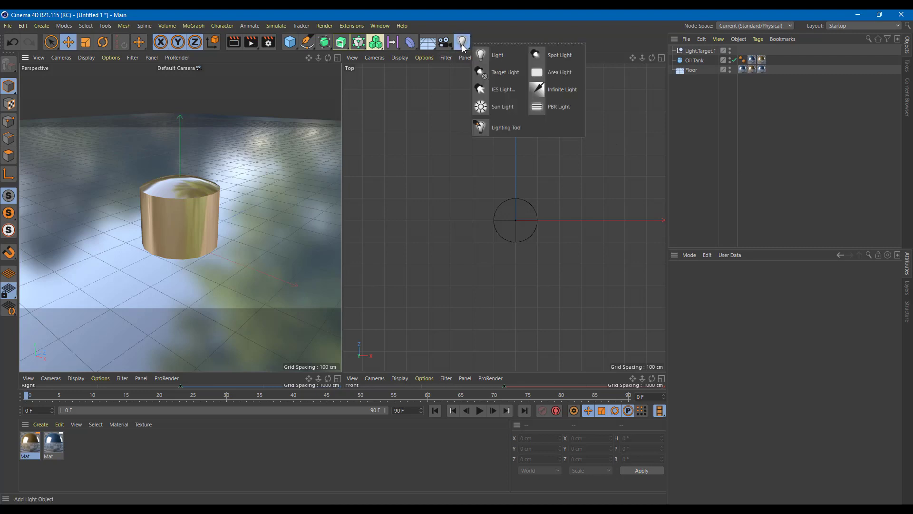
left_click(505, 72)
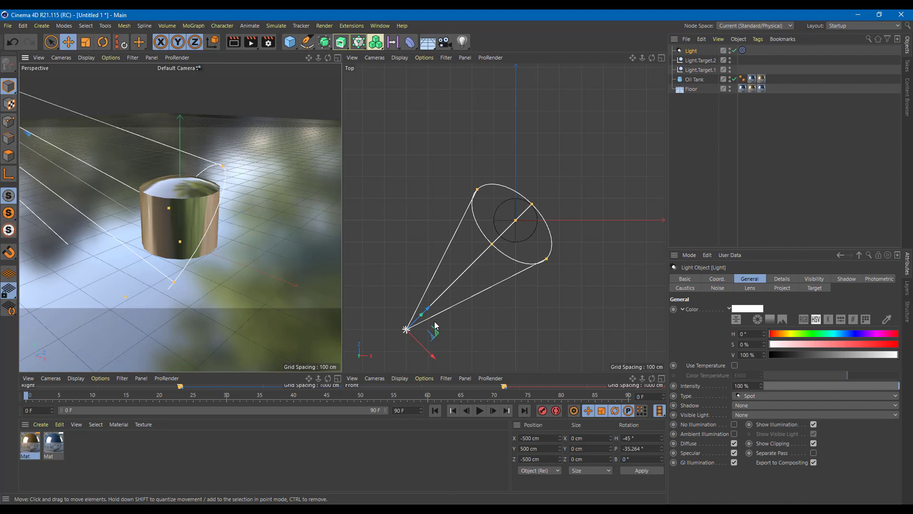
left_click_drag(515, 220, 515, 221)
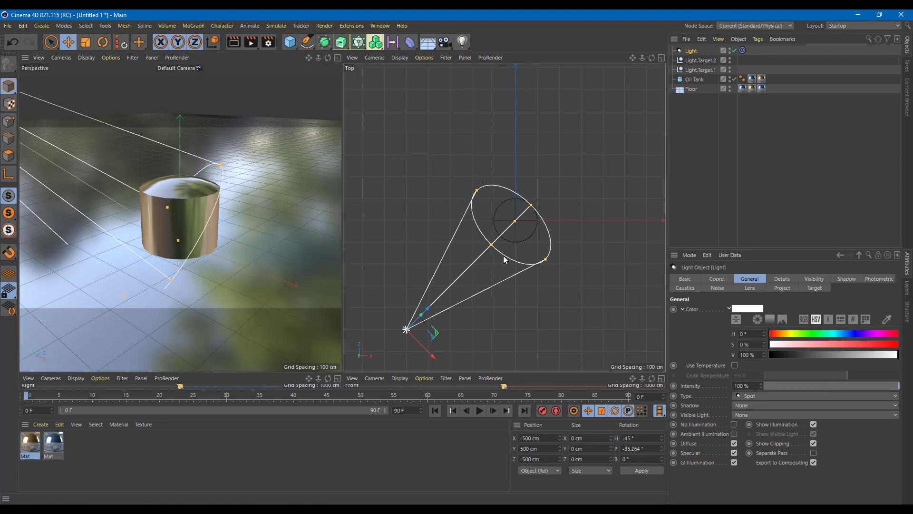
left_click(701, 61)
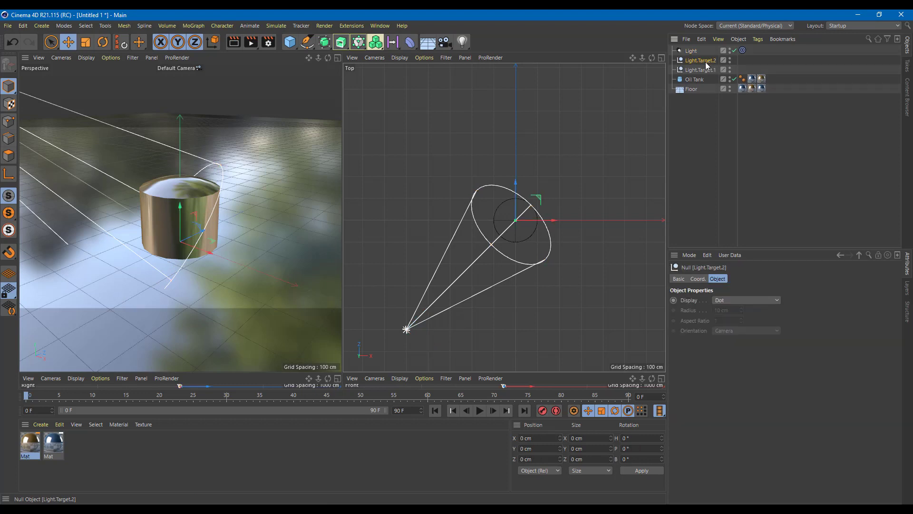
left_click_drag(518, 220, 518, 222)
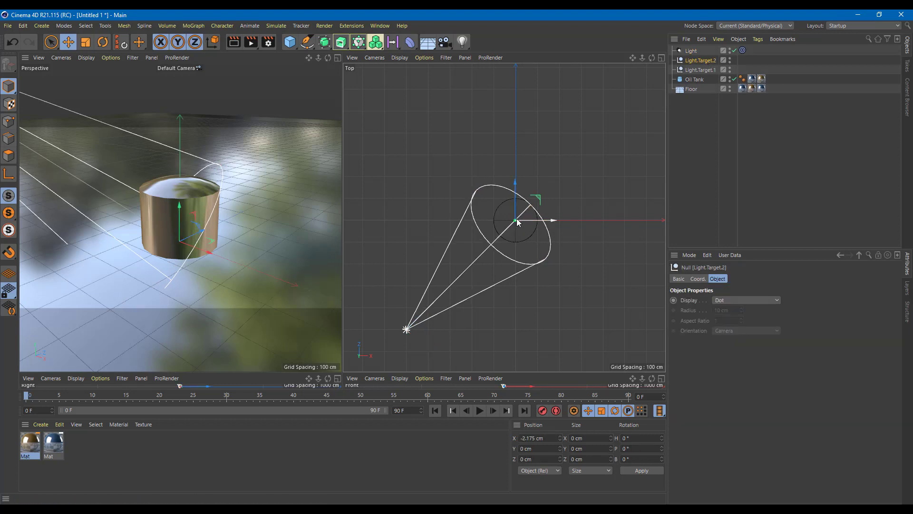
left_click(692, 51)
left_click_drag(429, 310, 500, 267)
key("ctrl+z")
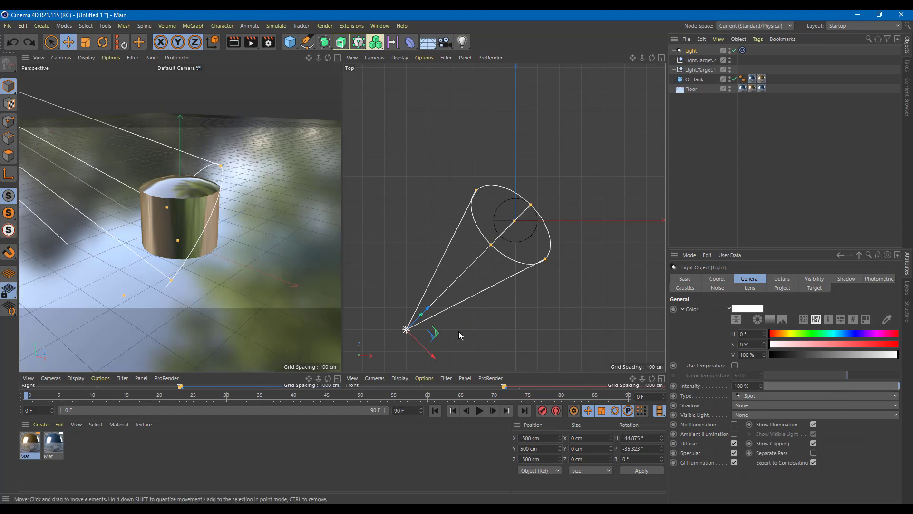
- Make the light an Area type with Area shadows and move it toward the tank
left_click(787, 395)
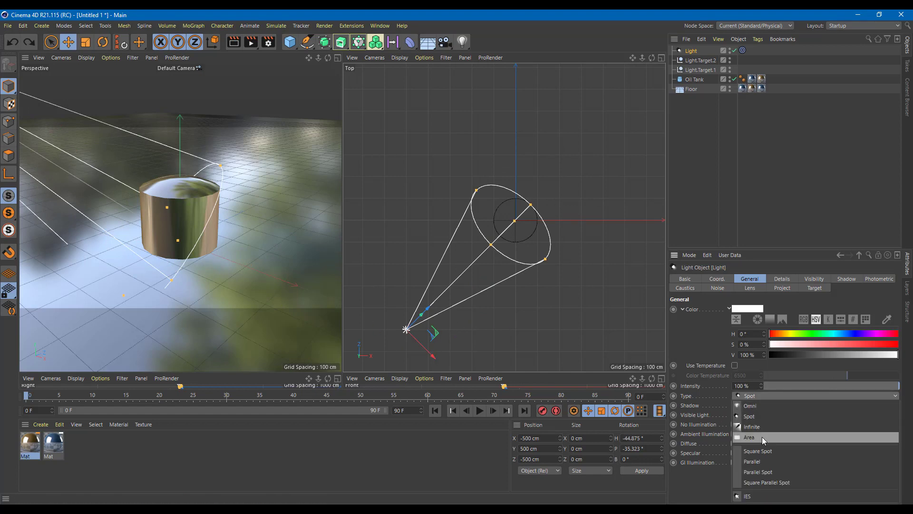
left_click(762, 436)
left_click(746, 405)
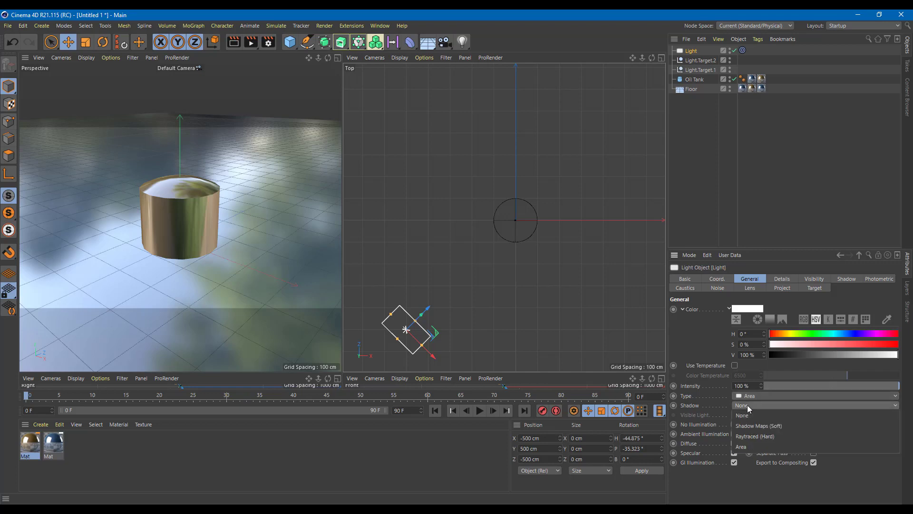
left_click(751, 447)
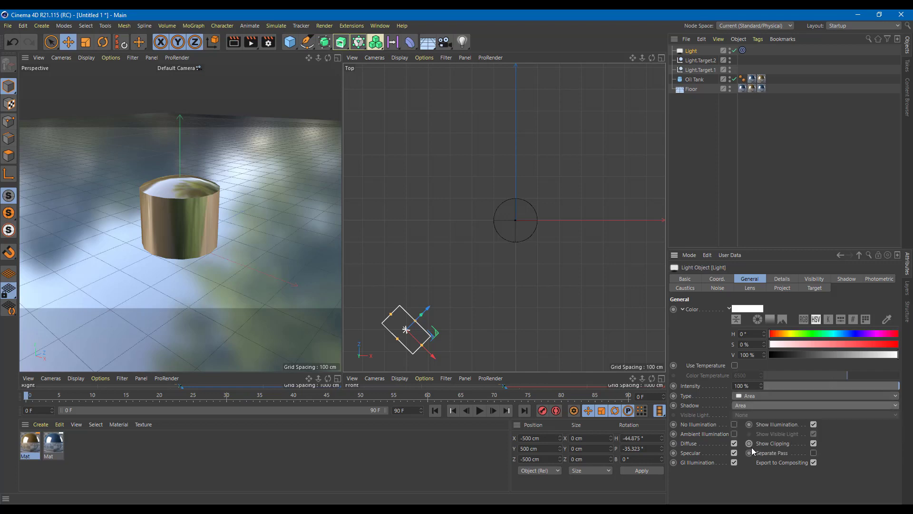
left_click_drag(428, 311, 540, 284)
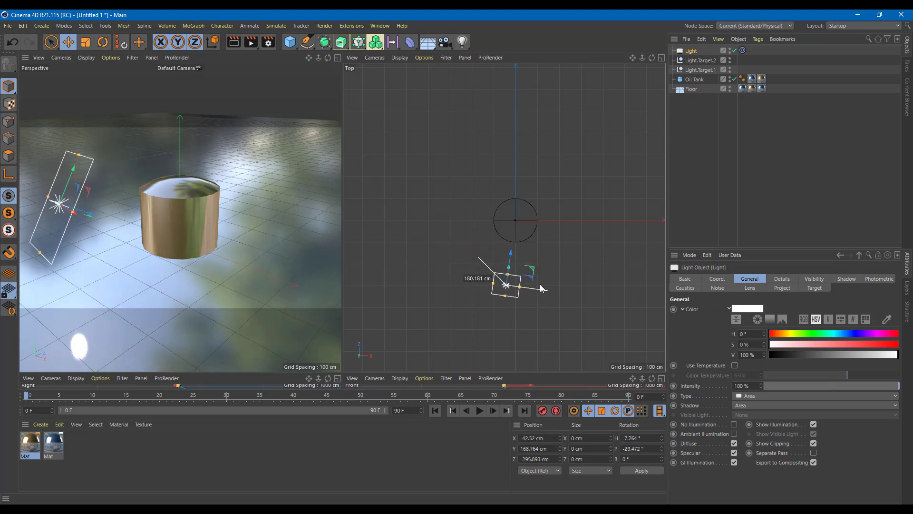
- Restore the four-view layout and move the area light to X -76 cm beside the tank
left_click_drag(342, 372, 376, 224)
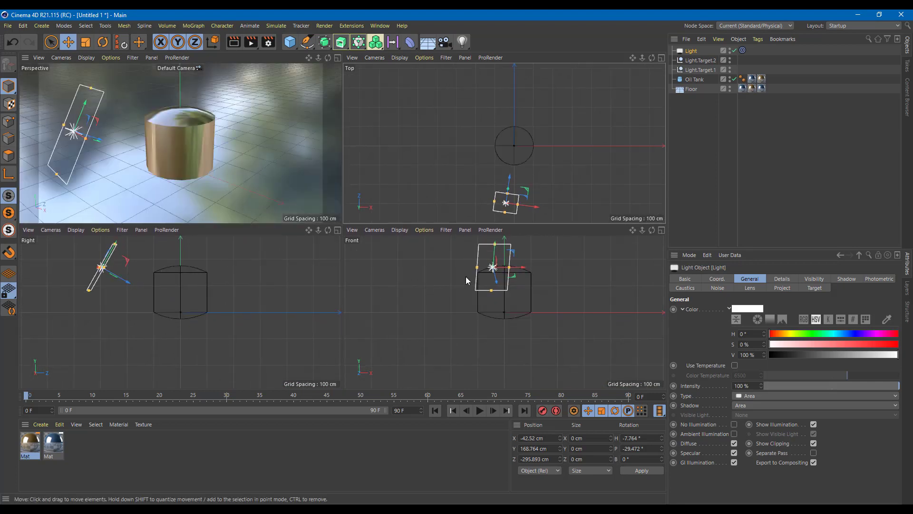
left_click_drag(519, 271, 486, 256)
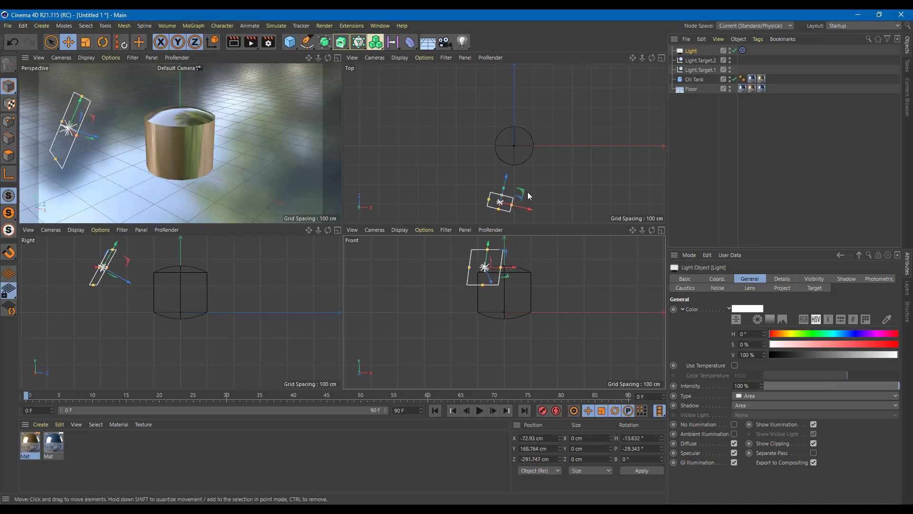
left_click_drag(526, 210, 507, 198)
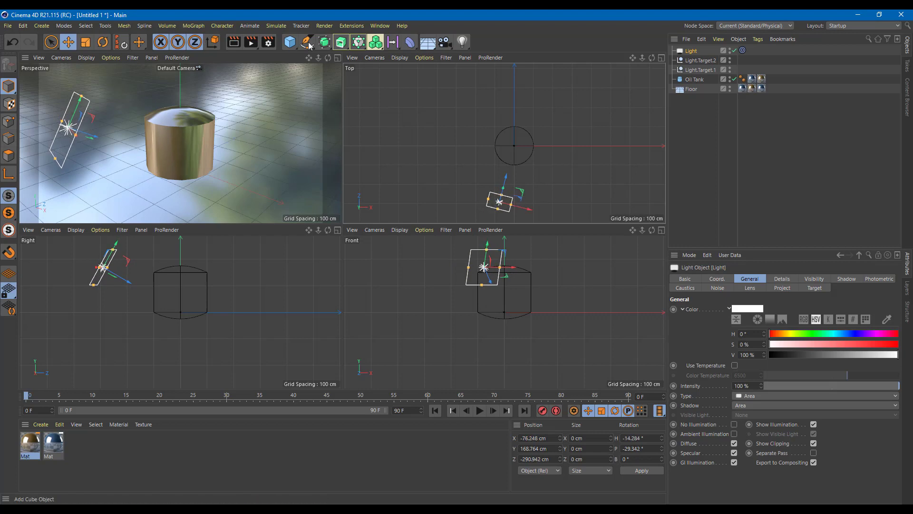
- Render the area-lit scene (00:00:13) and compare it with the 00:00:07 render in History
left_click(253, 42)
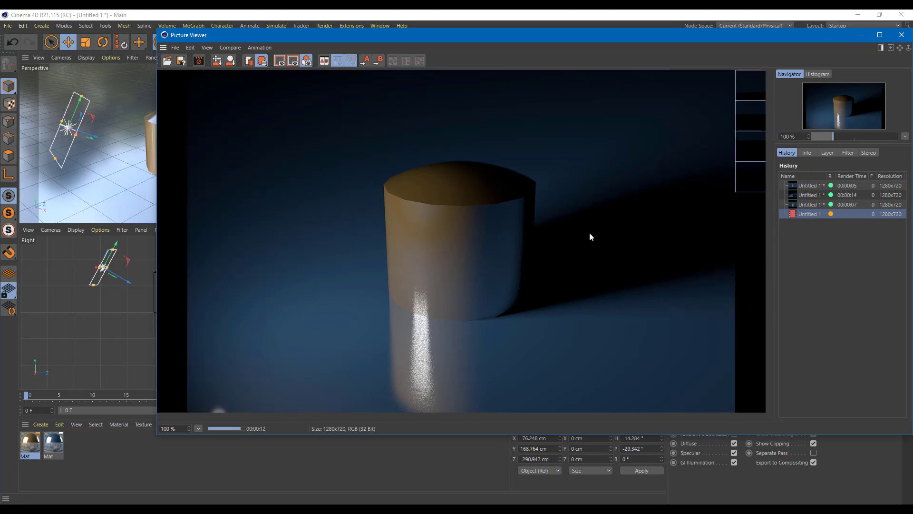
left_click(807, 204)
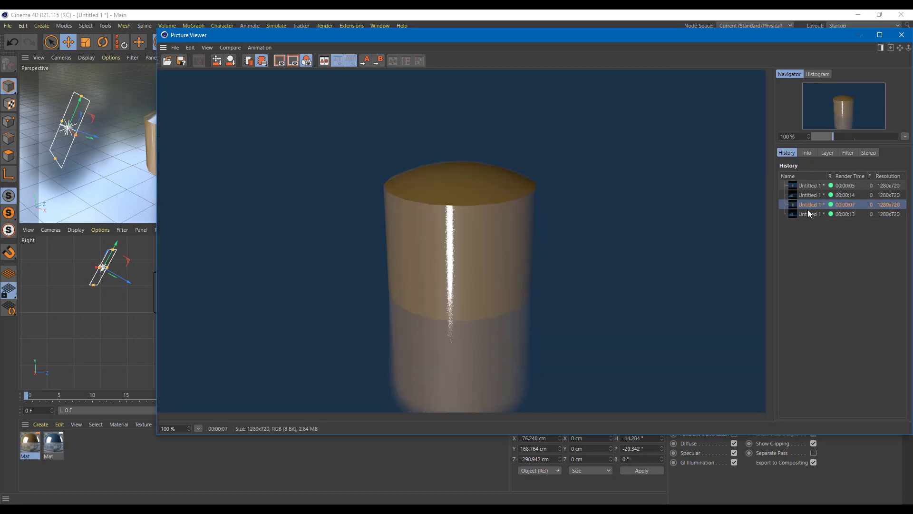
left_click(812, 214)
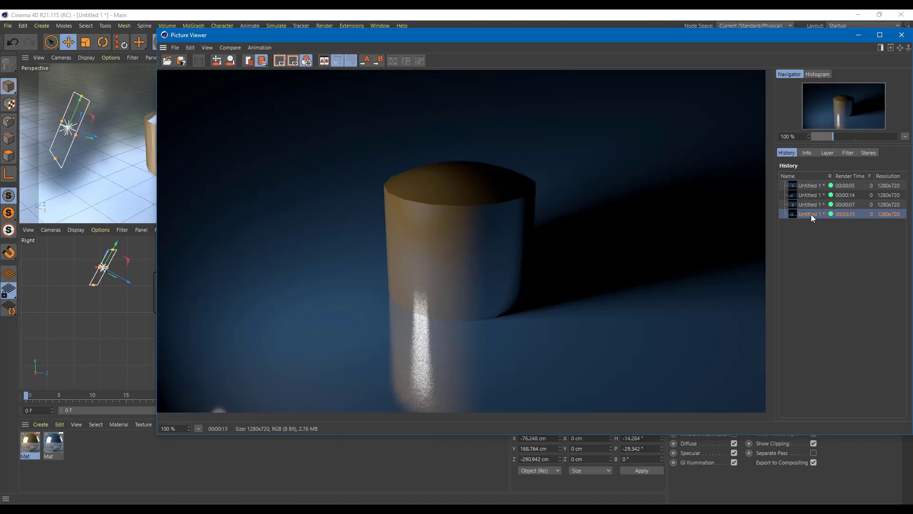
left_click(813, 205)
left_click(813, 214)
left_click(813, 206)
left_click(812, 215)
left_click(899, 35)
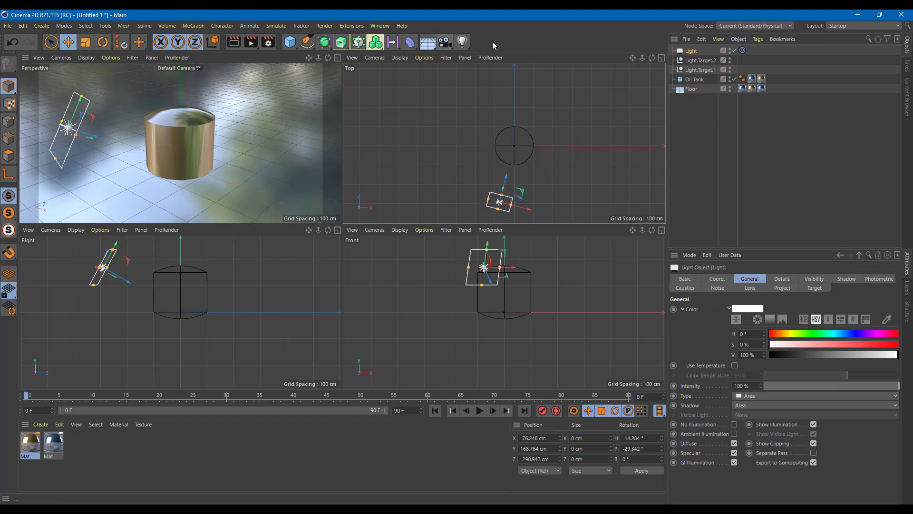
- Add a second target light, Light.1, and make it an Area light
left_click(465, 49)
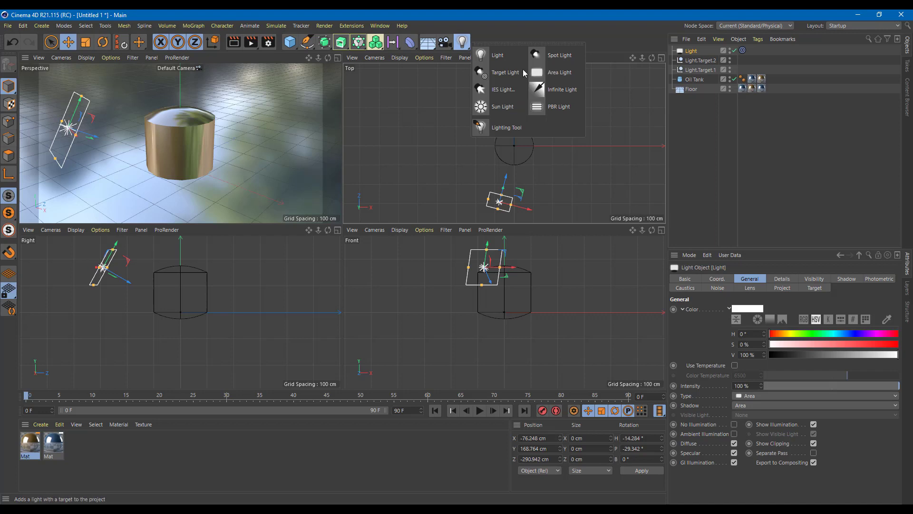
left_click(502, 73)
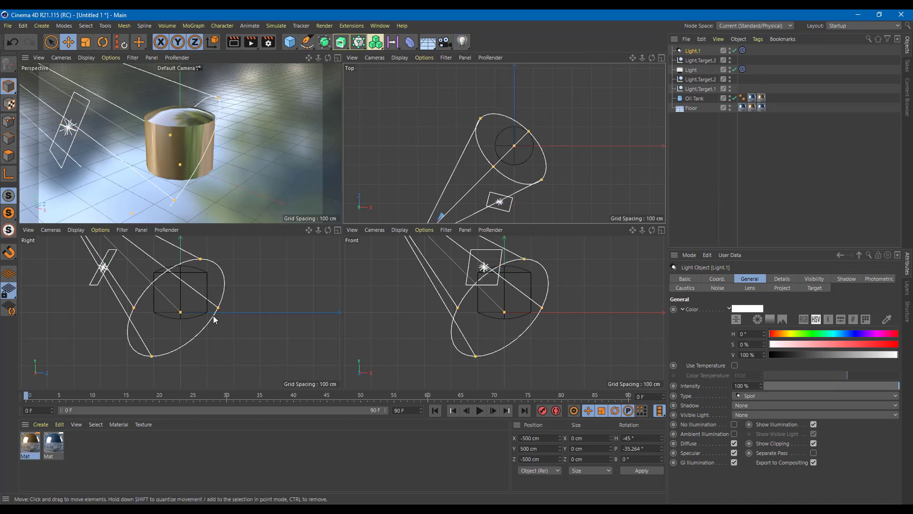
left_click(759, 396)
left_click(755, 438)
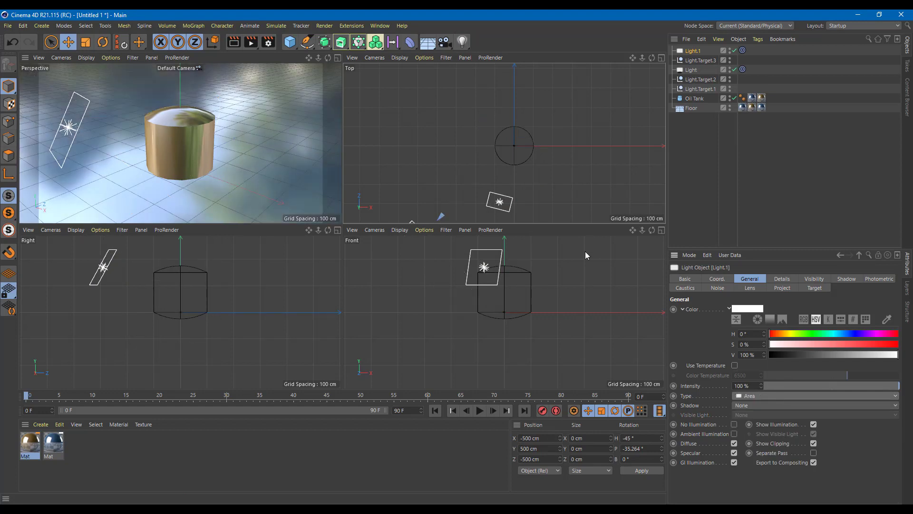
scroll(501, 185, "up", 2)
- Position and size Light.1's area panel beside the tank in Top and Front views
left_click_drag(508, 182, 585, 198)
left_click_drag(529, 210, 547, 127)
left_click_drag(569, 267, 577, 250)
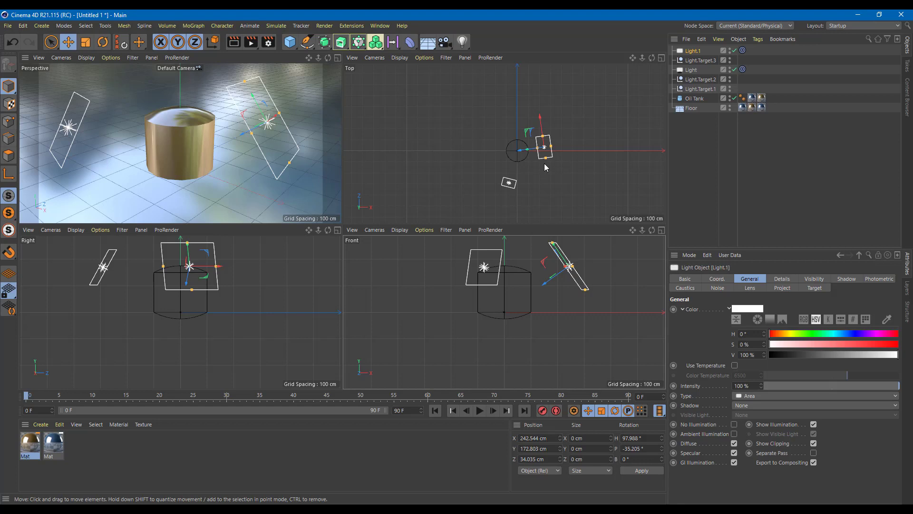
left_click_drag(555, 170, 551, 151)
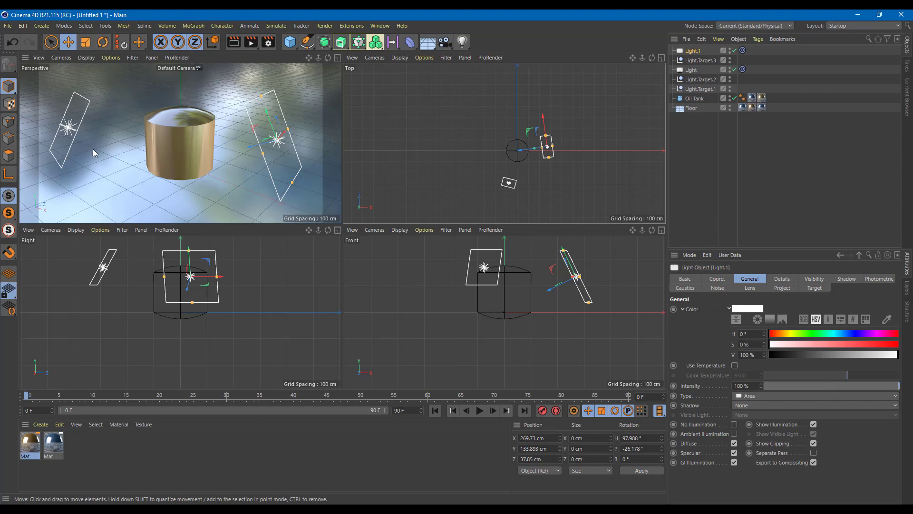
- Lower Light.1's intensity to 55%, give it Area shadows, and start a render
left_click(893, 387)
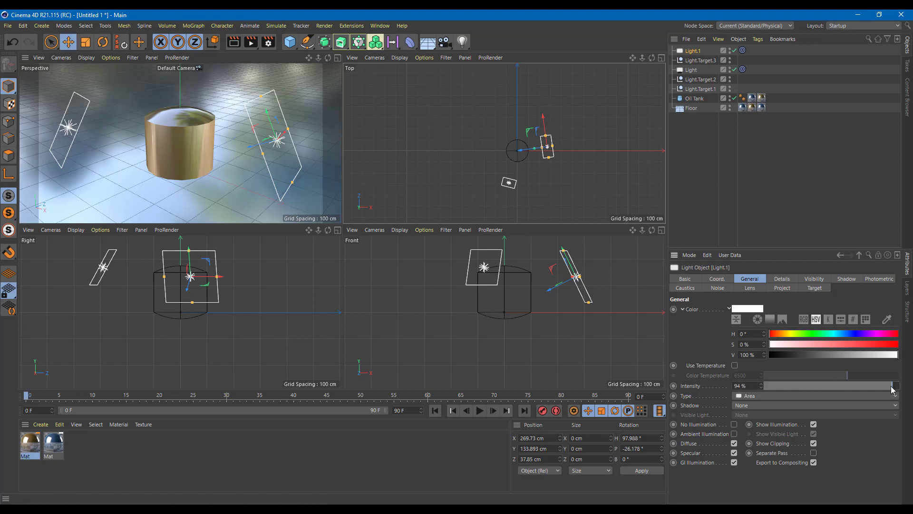
left_click_drag(874, 387, 860, 391)
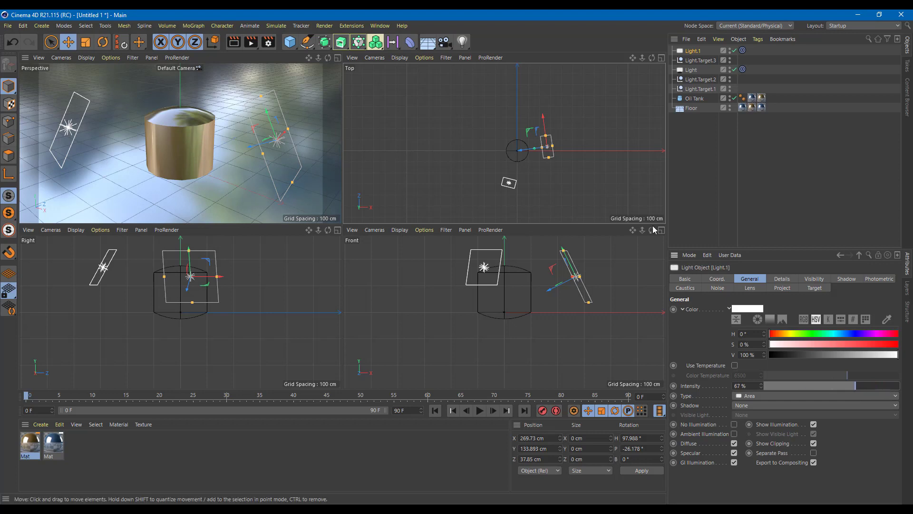
left_click(745, 407)
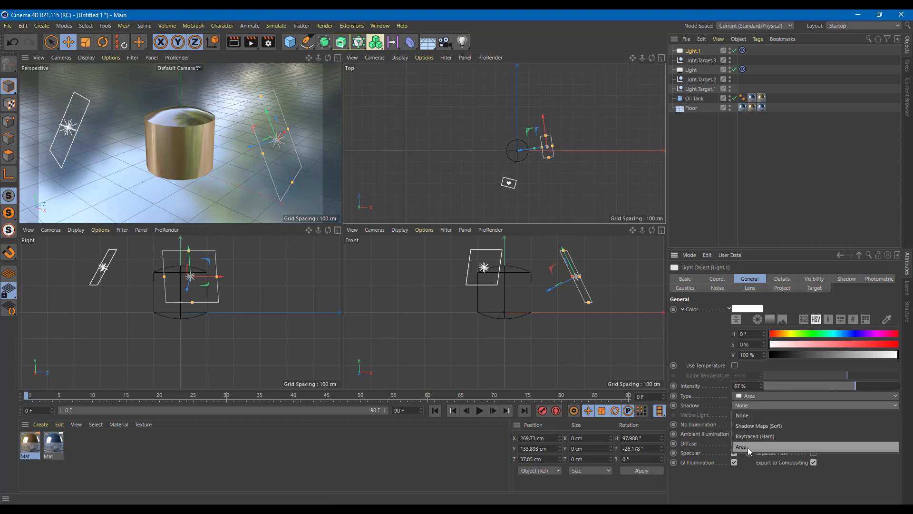
left_click(747, 447)
left_click_drag(849, 385, 839, 387)
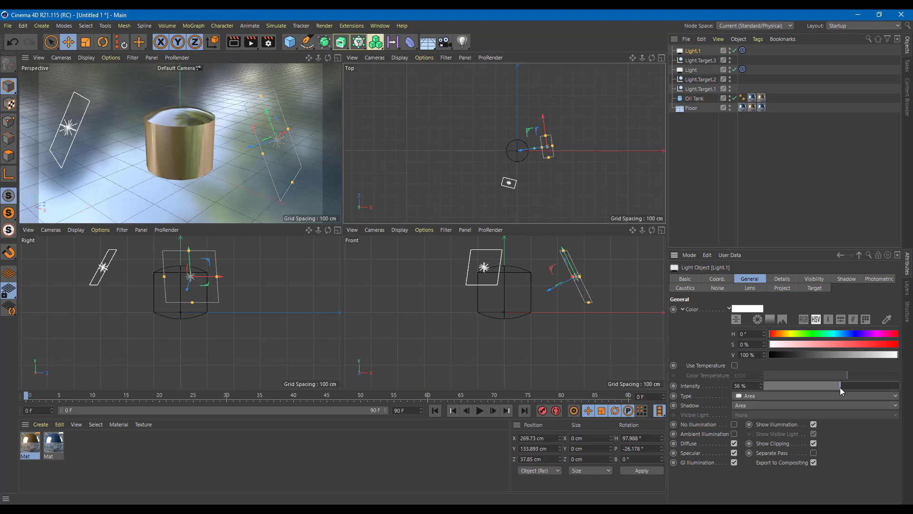
left_click(251, 42)
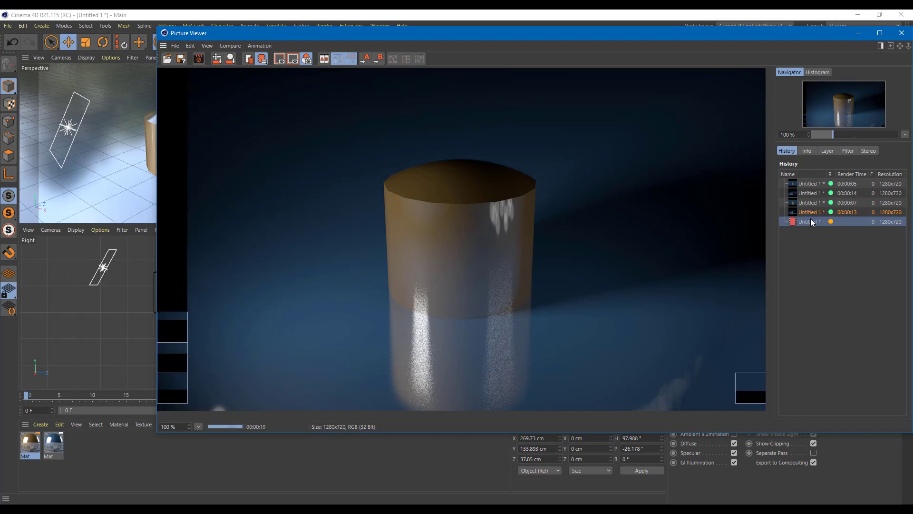
- Compare the new 00:00:20 render against the 00:00:07 and 00:00:13 renders in History
left_click(811, 203)
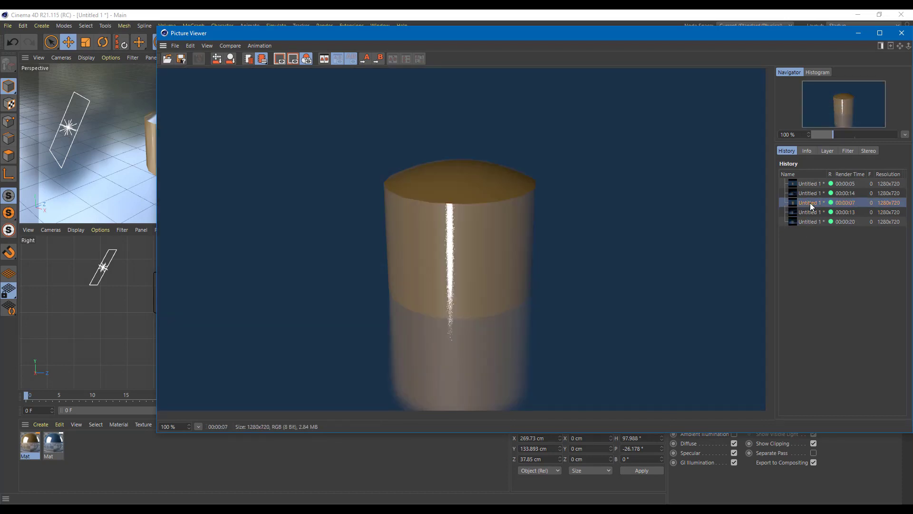
left_click(809, 212)
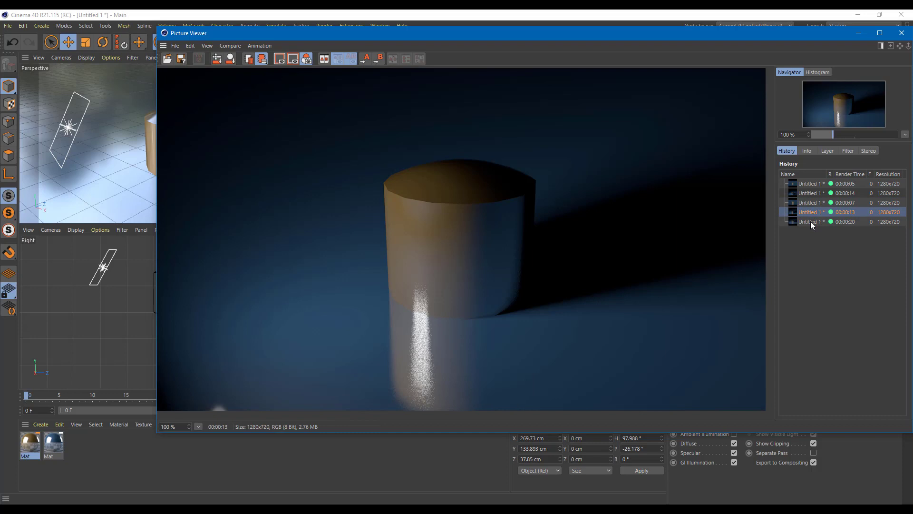
left_click(810, 221)
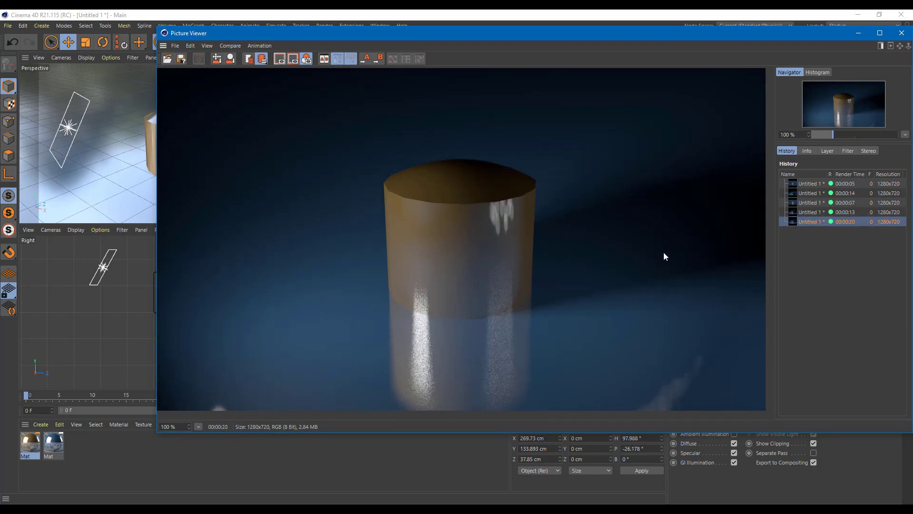
left_click(809, 215)
left_click(808, 221)
- Raise Light in the Right view and Light.1 to Y 194.99 cm, pitch -38.821°
left_click(902, 33)
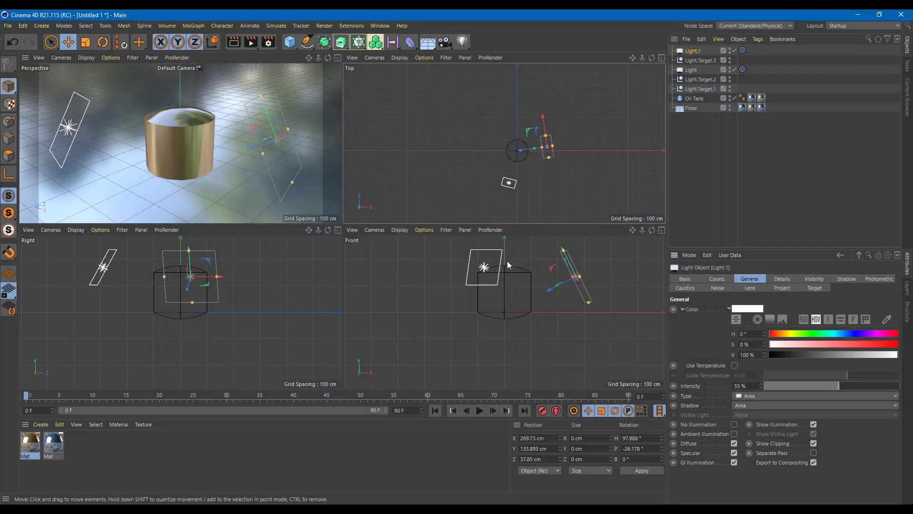
left_click(104, 269)
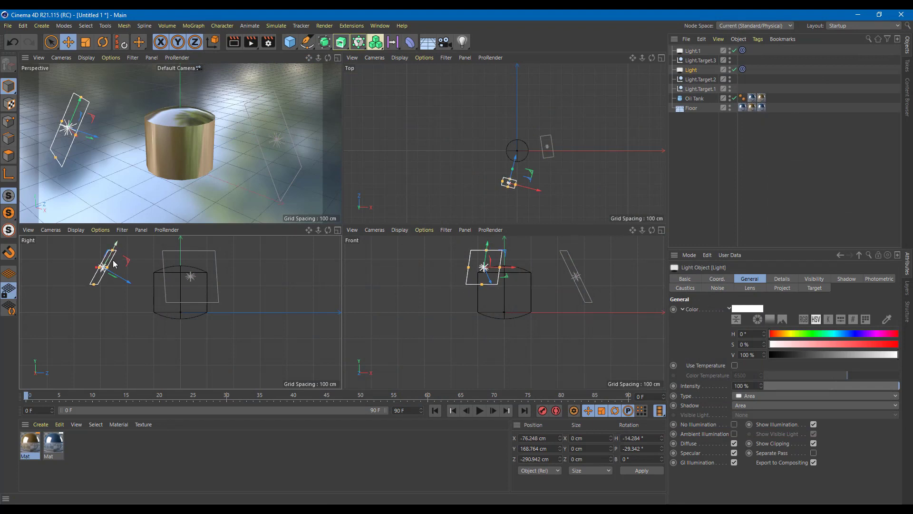
left_click_drag(114, 250, 120, 242)
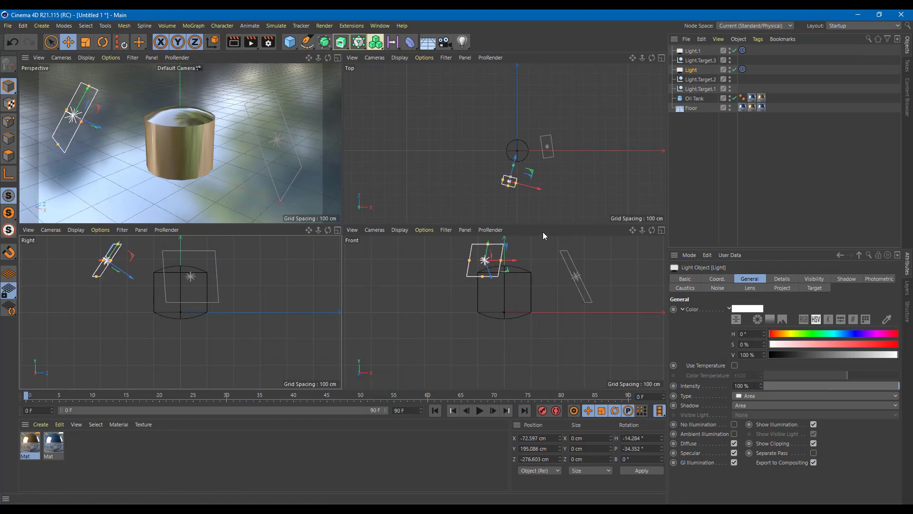
left_click(572, 265)
left_click_drag(572, 266, 565, 250)
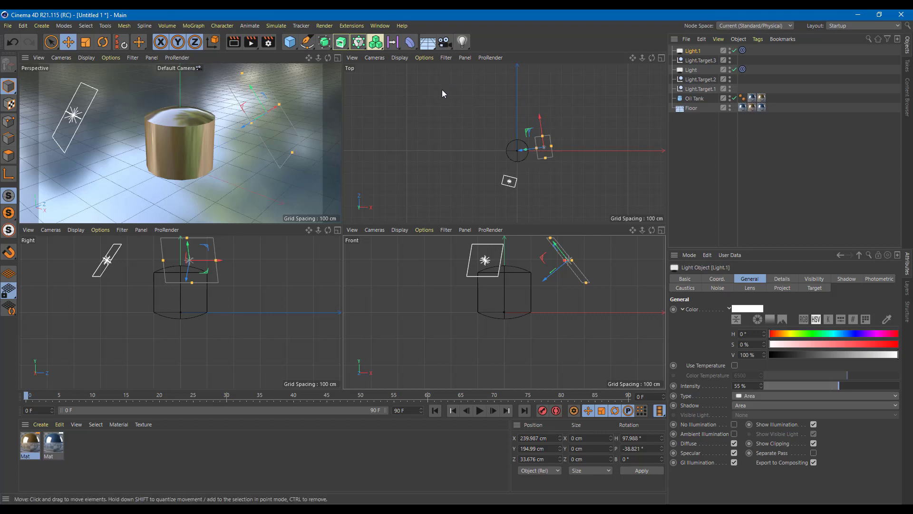
- Add target light Light.2 behind the tank at X -400.636, Z 682.329 cm with Area shadows
left_click(463, 48)
left_click(506, 73)
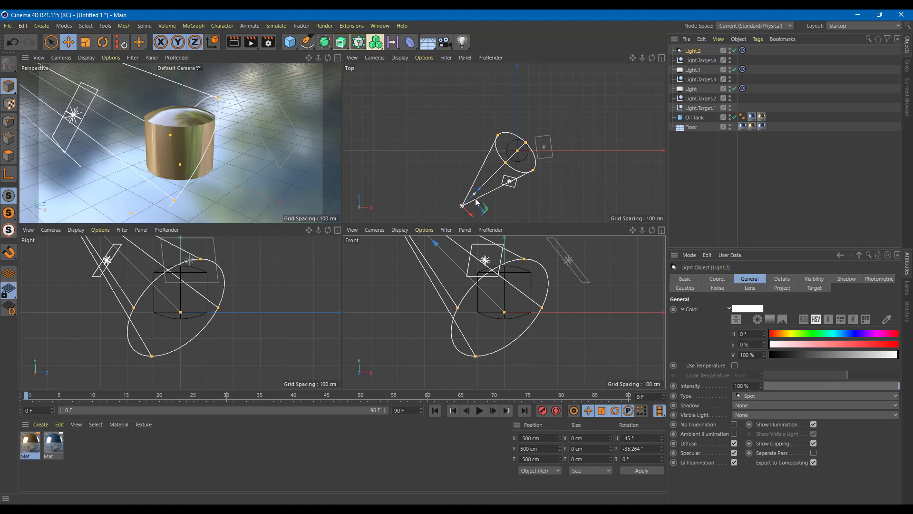
left_click_drag(470, 212, 456, 118)
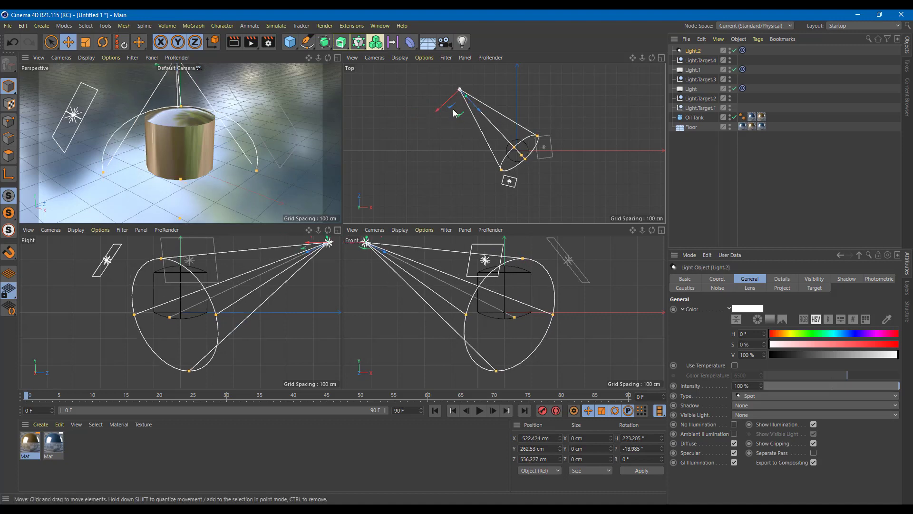
left_click_drag(447, 106, 464, 90)
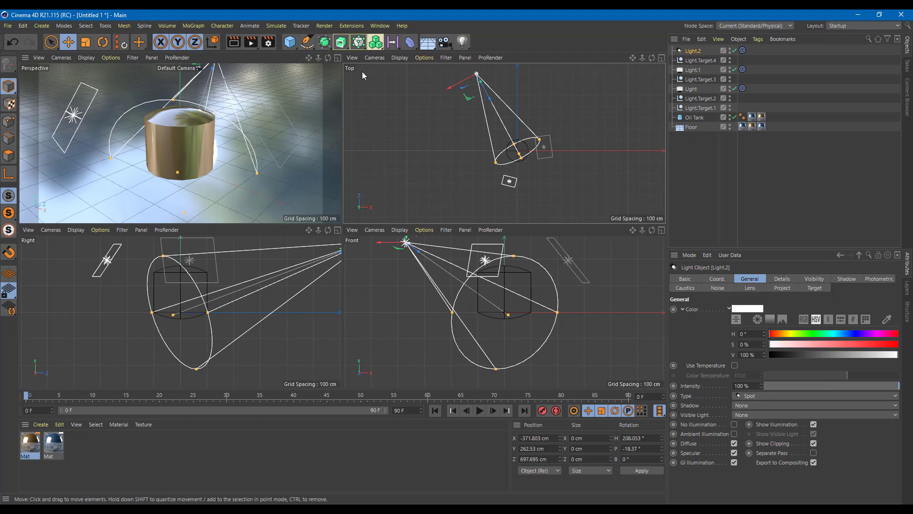
left_click_drag(453, 81, 449, 83)
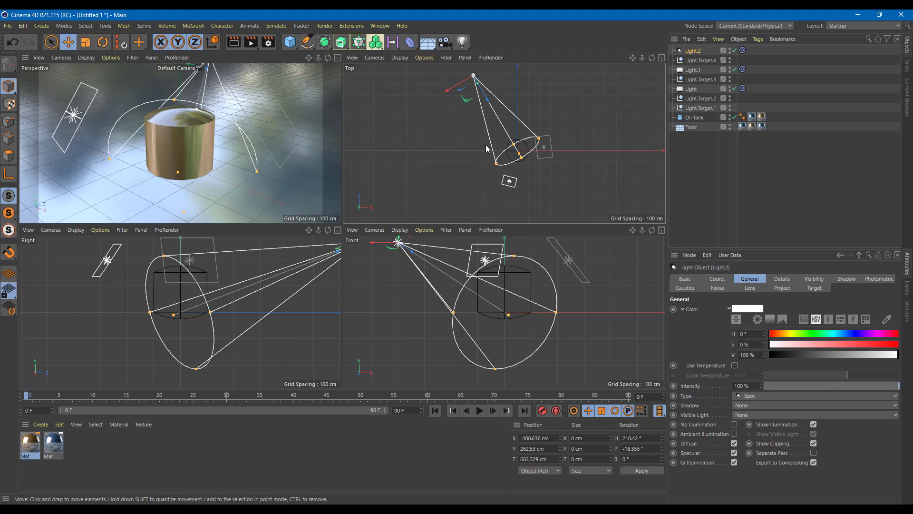
left_click(758, 407)
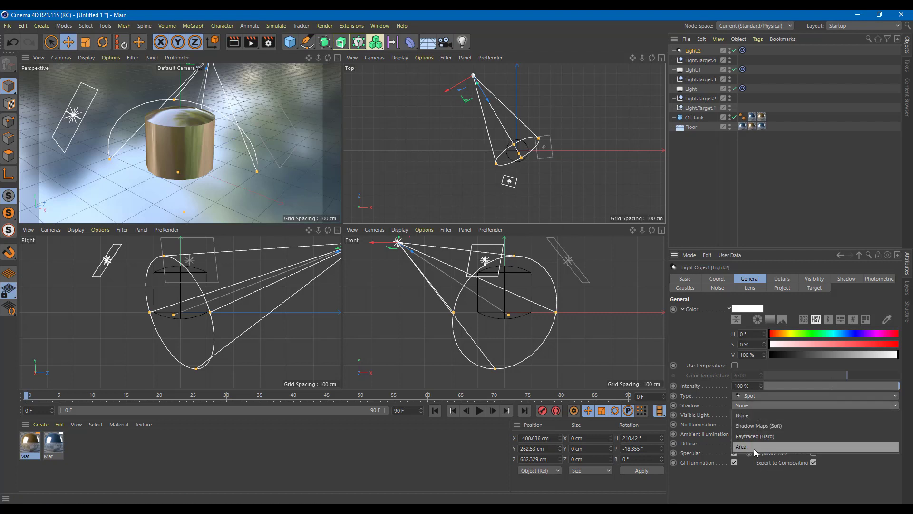
left_click(754, 450)
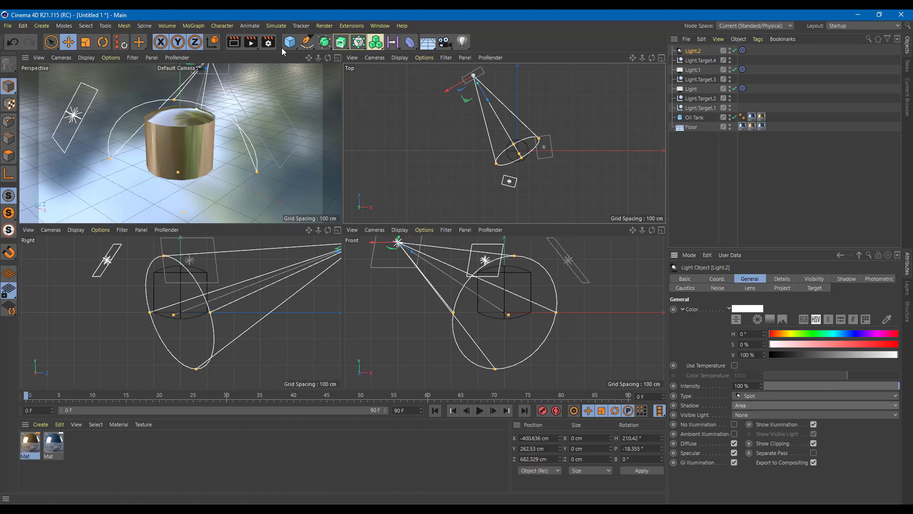
- Render with Light.2 (00:00:21) and compare it with the 00:00:07 and 00:00:20 renders
left_click(252, 45)
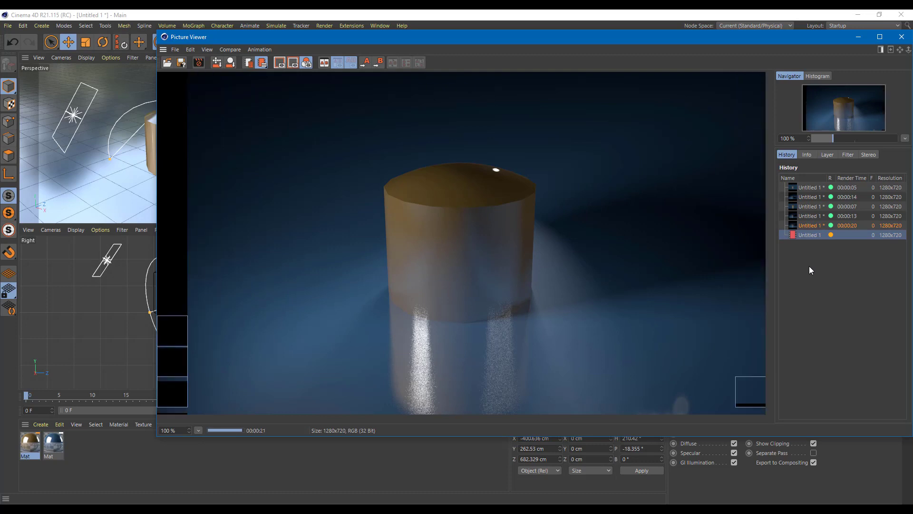
left_click(812, 207)
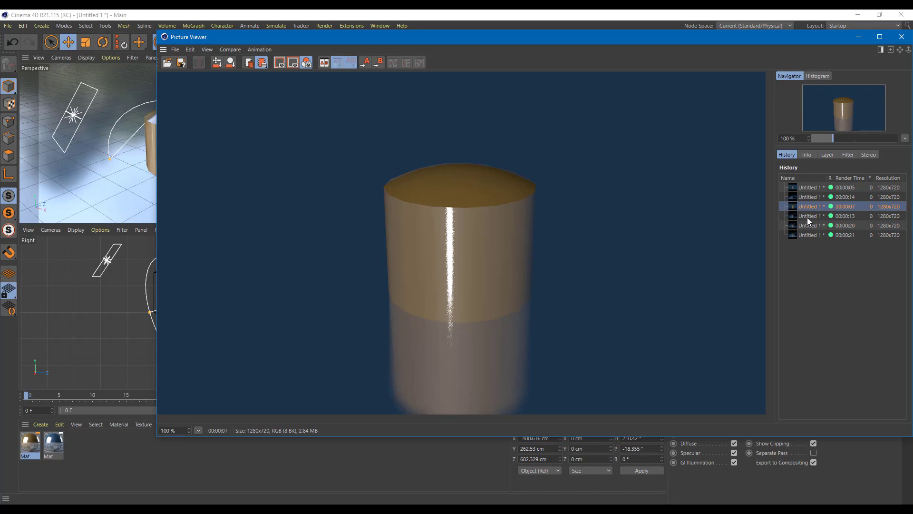
left_click(807, 217)
left_click(809, 226)
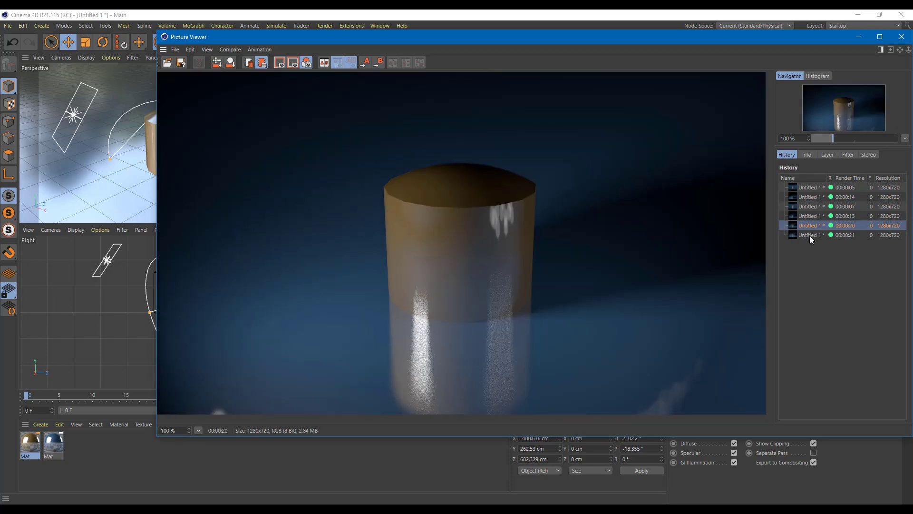
left_click(811, 235)
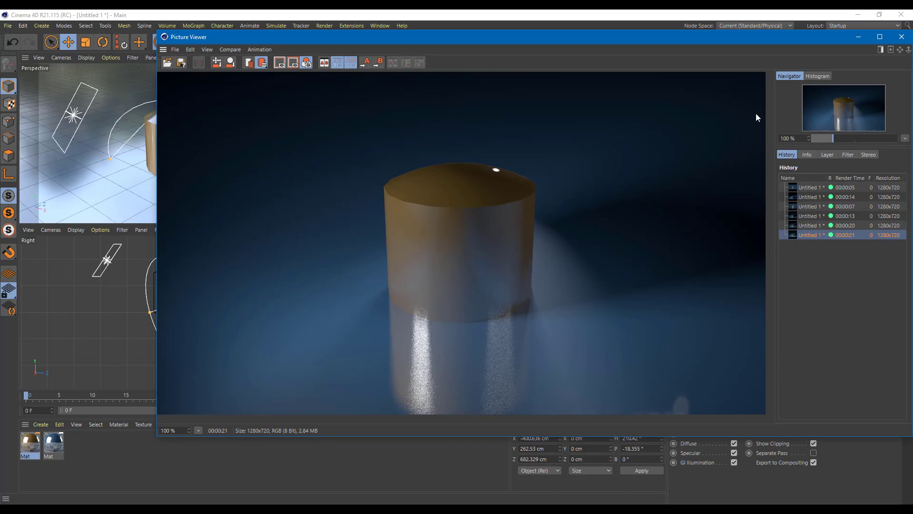
left_click(897, 38)
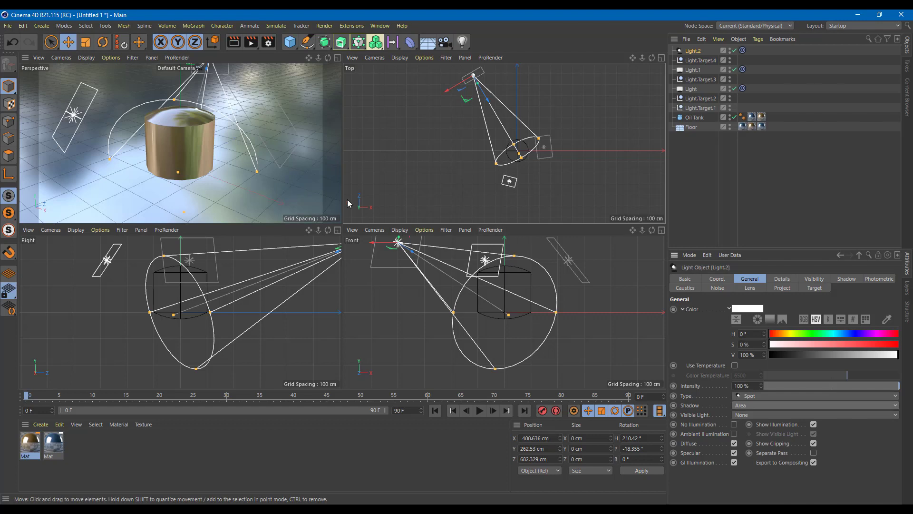
- Select the Floor, then the area light 'Light' (Y 195.086 cm, 100% intensity, Area shadows) in the Top viewport
left_click(75, 120)
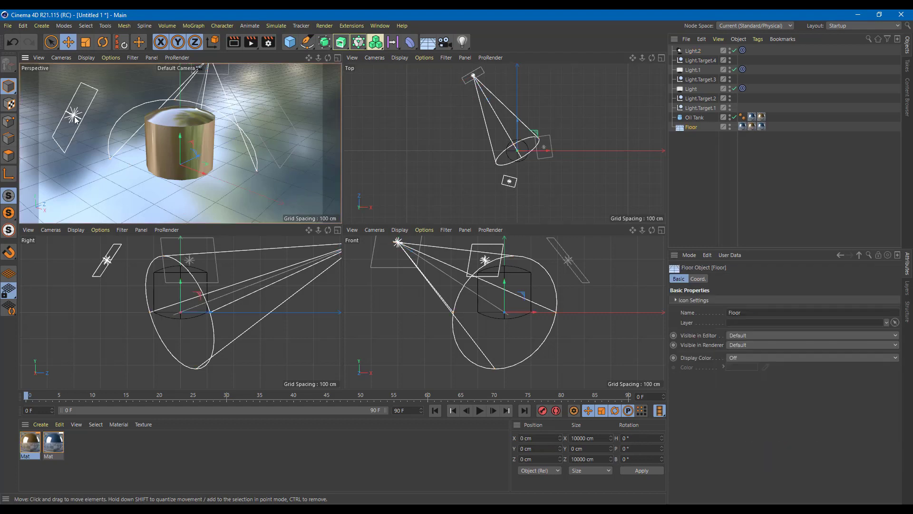
left_click(508, 181)
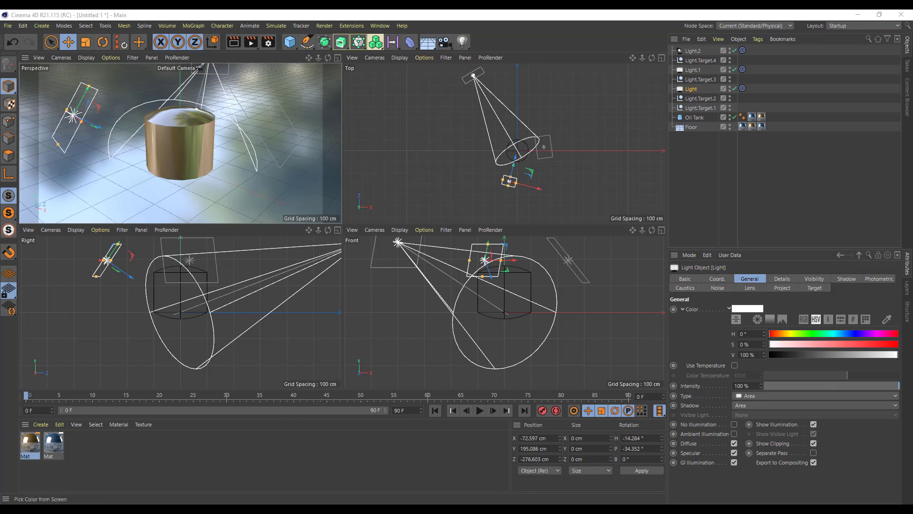
- Set Details > Falloff to Inverse Square (Physically Accurate) on Light, Light.1 and the Light.2 spotlight
left_click(782, 279)
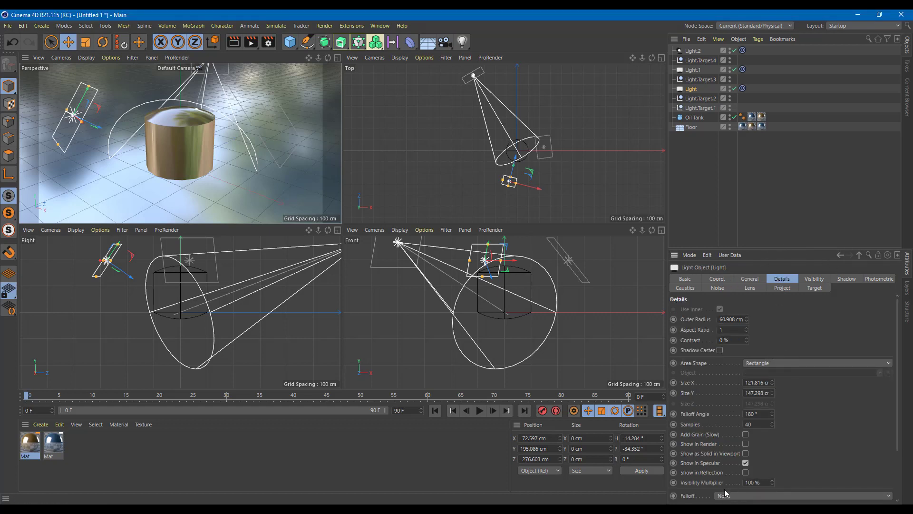
scroll(857, 438, "down", 3)
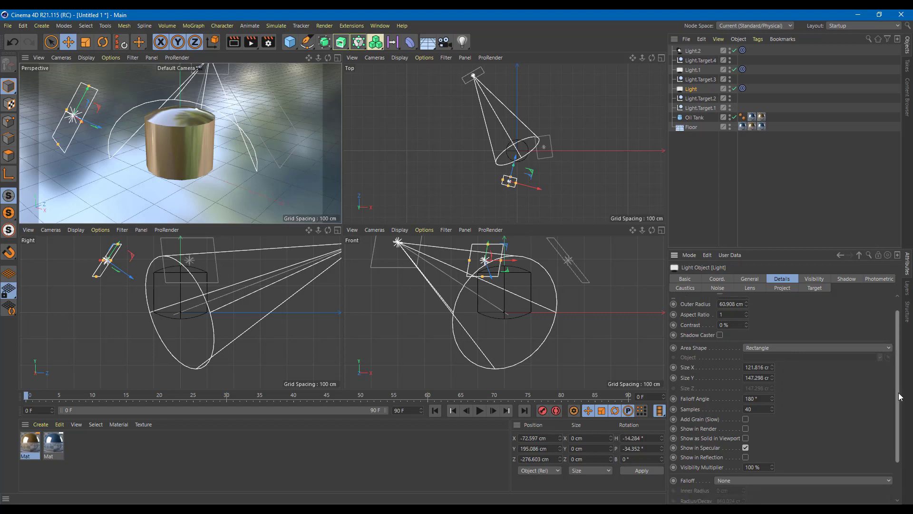
left_click(838, 432)
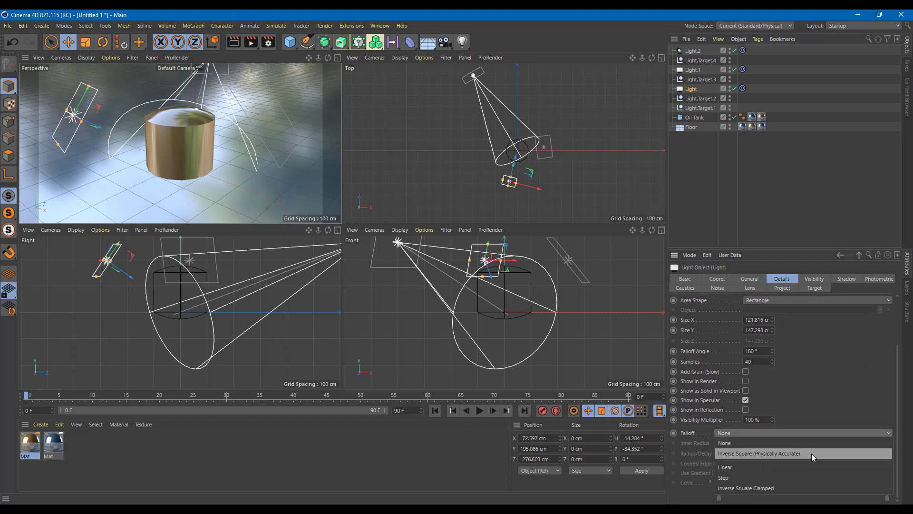
left_click(783, 454)
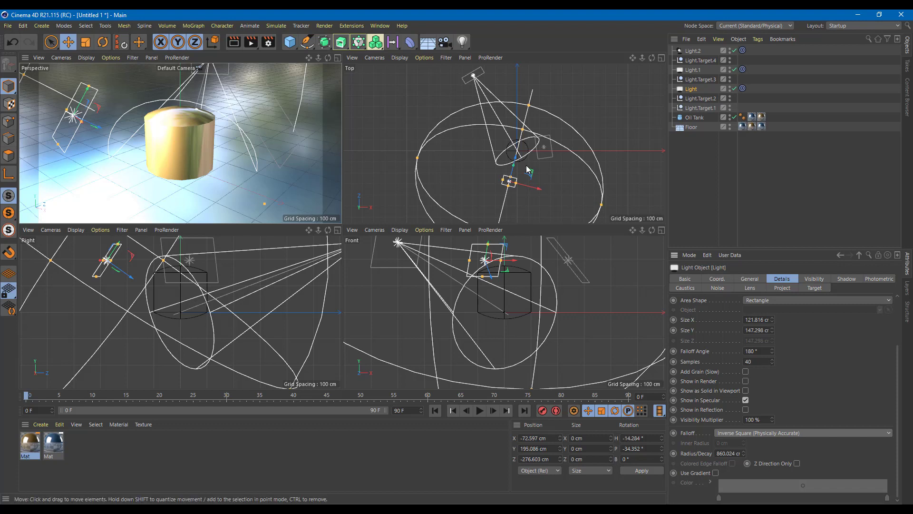
left_click(546, 148)
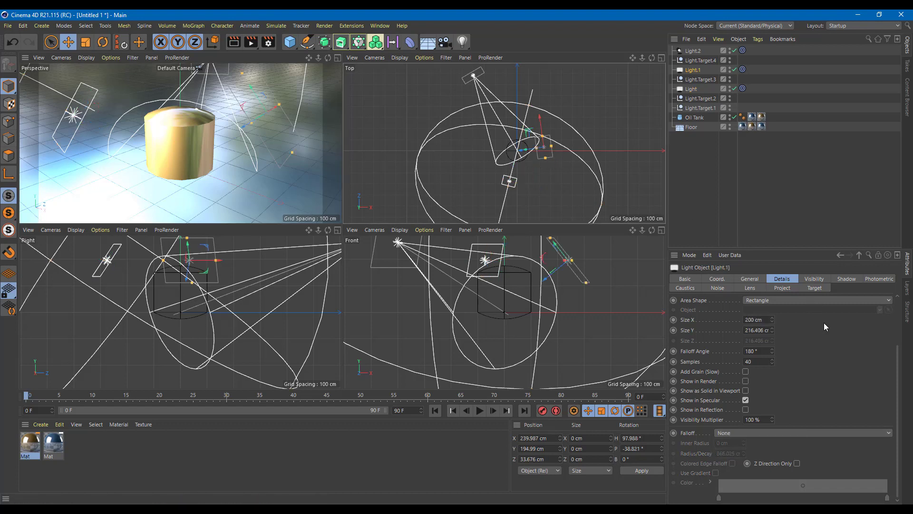
left_click(752, 433)
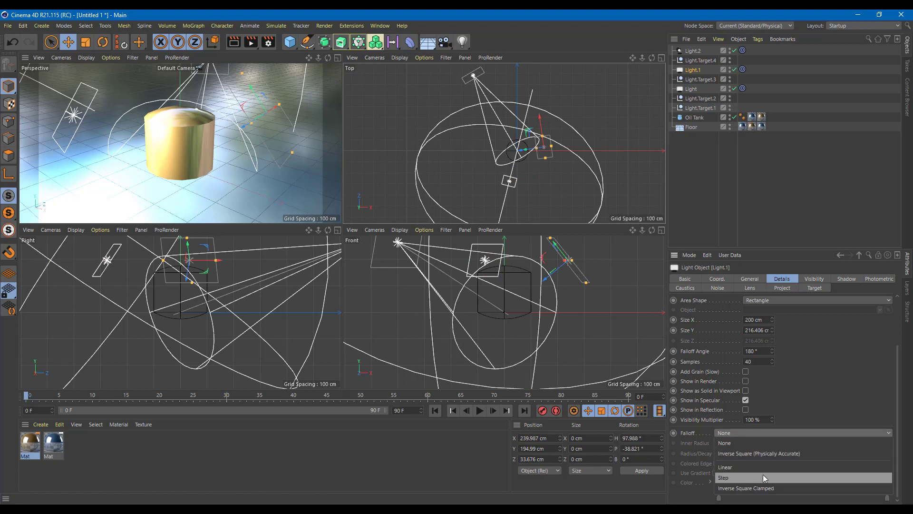
left_click(763, 454)
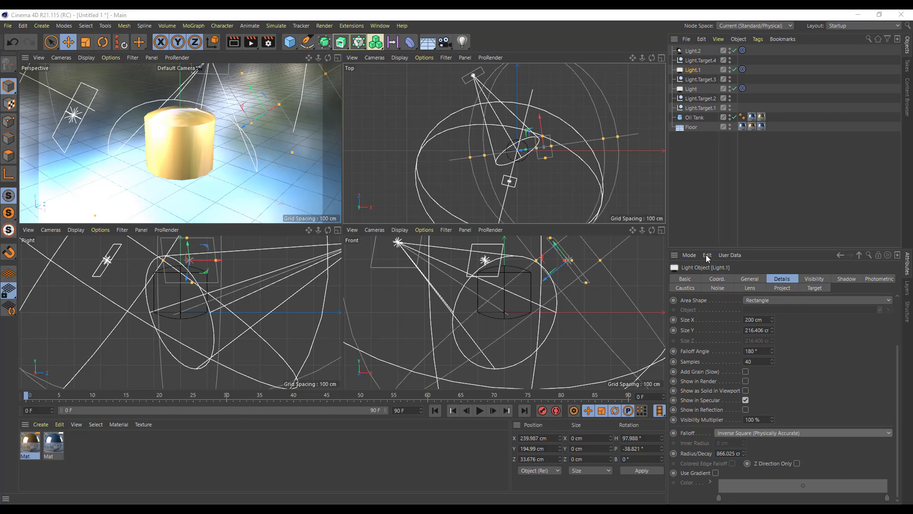
left_click(473, 76)
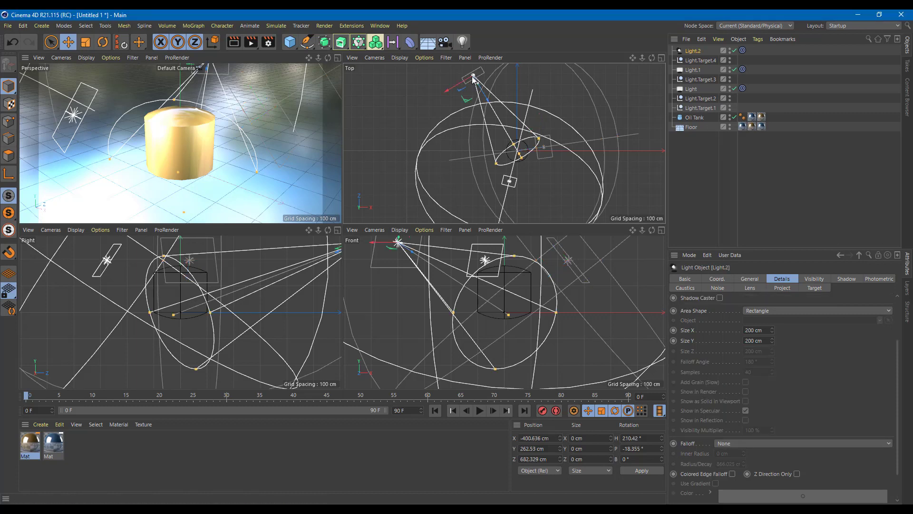
left_click(764, 444)
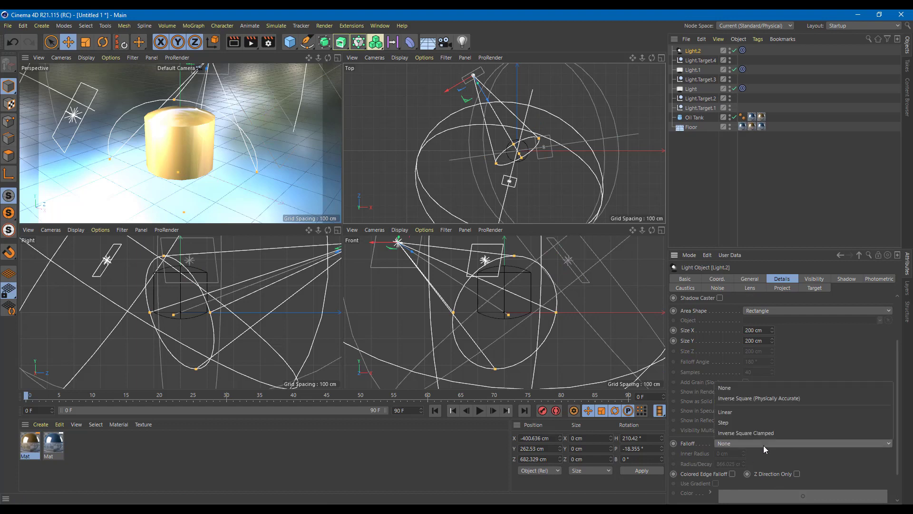
left_click(749, 402)
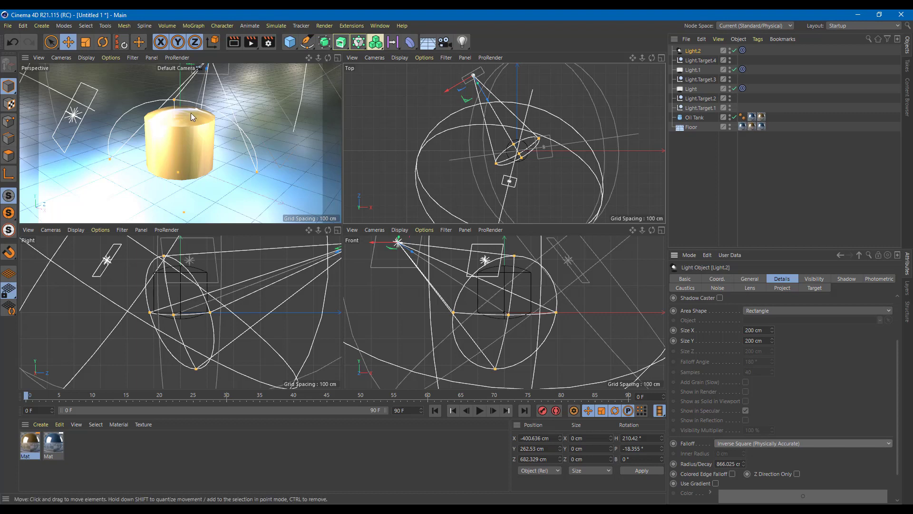
- Preview the inverse-square lighting in the viewport, then render the oil tank scene to the Picture Viewer
key("ctrl+r")
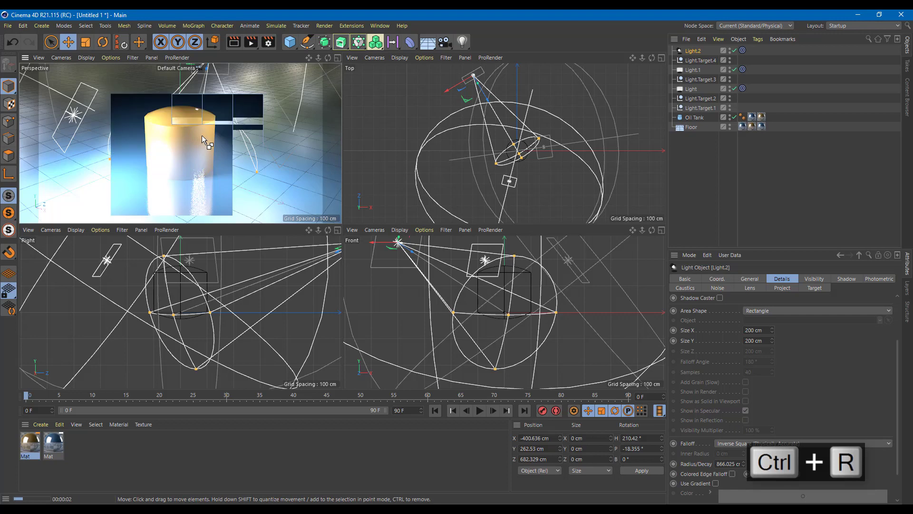
left_click(202, 135)
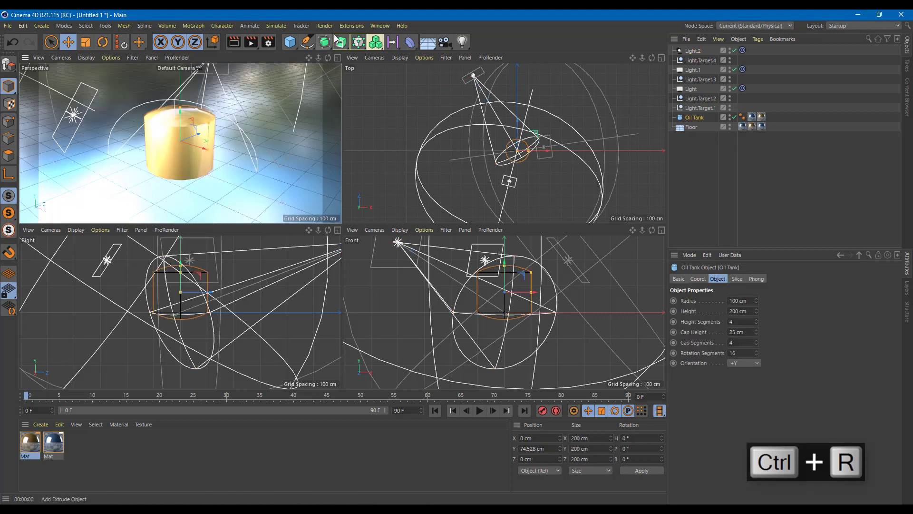
left_click(255, 42)
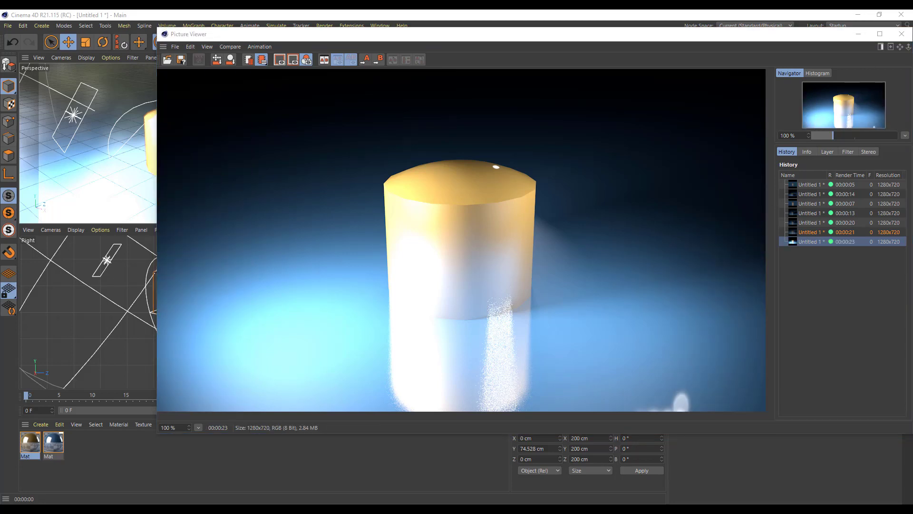
- Compare the 00:00:07, 00:00:13, 00:00:20 and 00:00:21 renders with the latest 00:00:23 one, then close the viewer
left_click(809, 205)
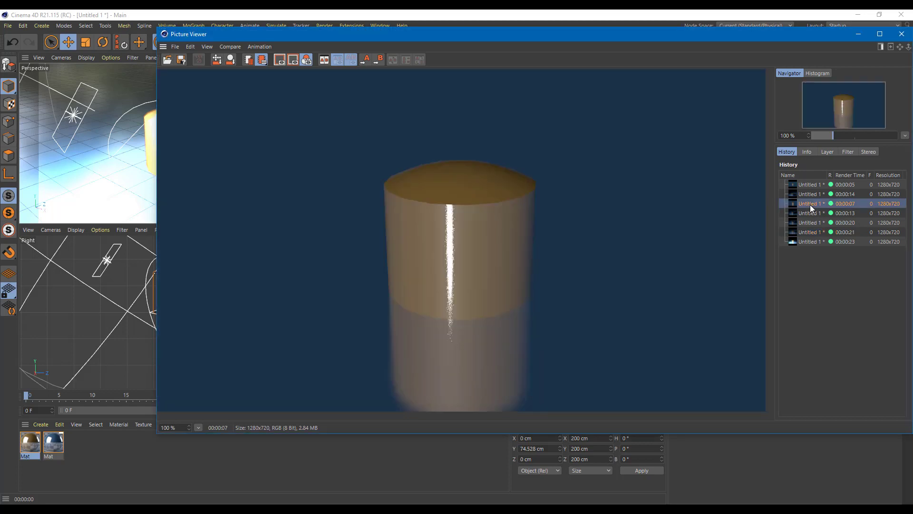
left_click(808, 213)
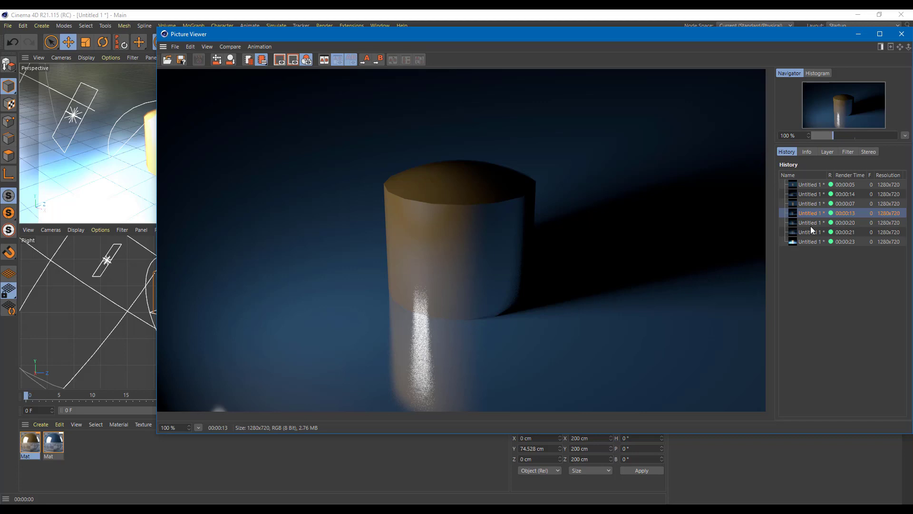
left_click(810, 227)
left_click(811, 232)
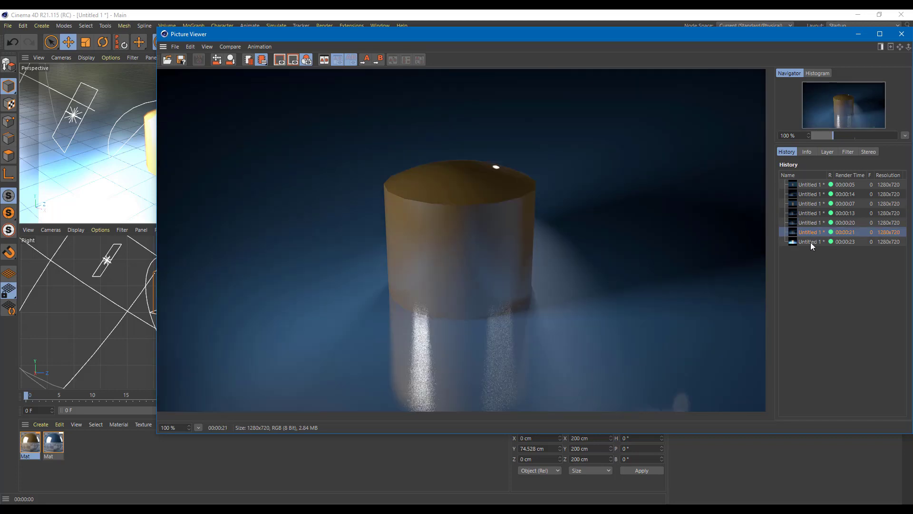
left_click(811, 241)
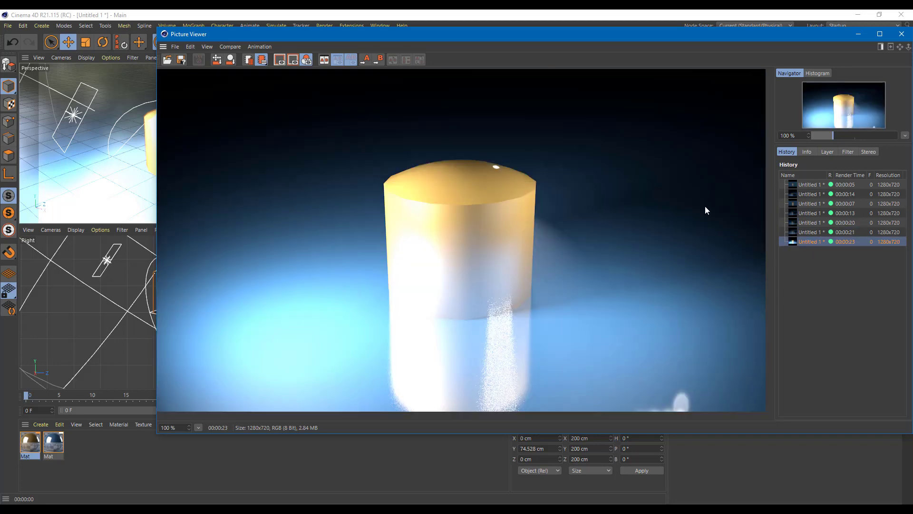
left_click(901, 34)
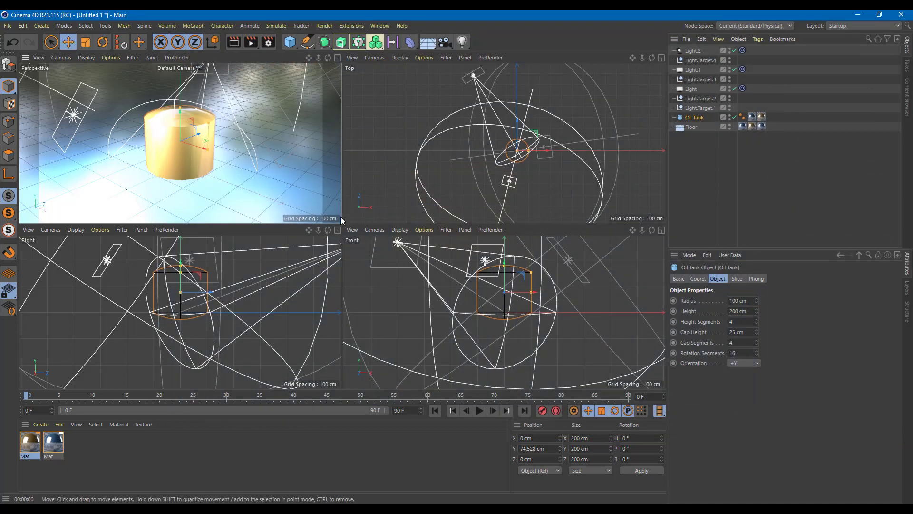
- Shrink the area light Light's falloff radius toward the tank and change the Perspective view's lighting display
left_click(76, 117)
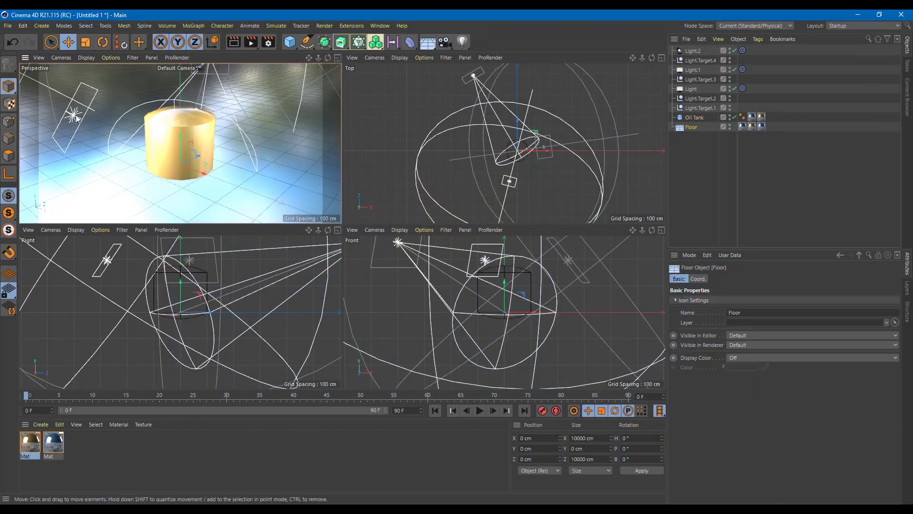
left_click(107, 261)
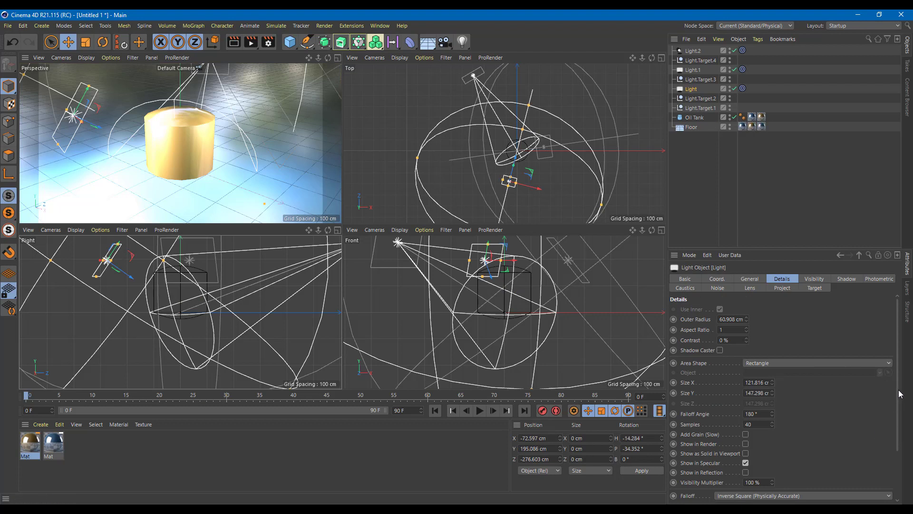
scroll(902, 392, "down", 3)
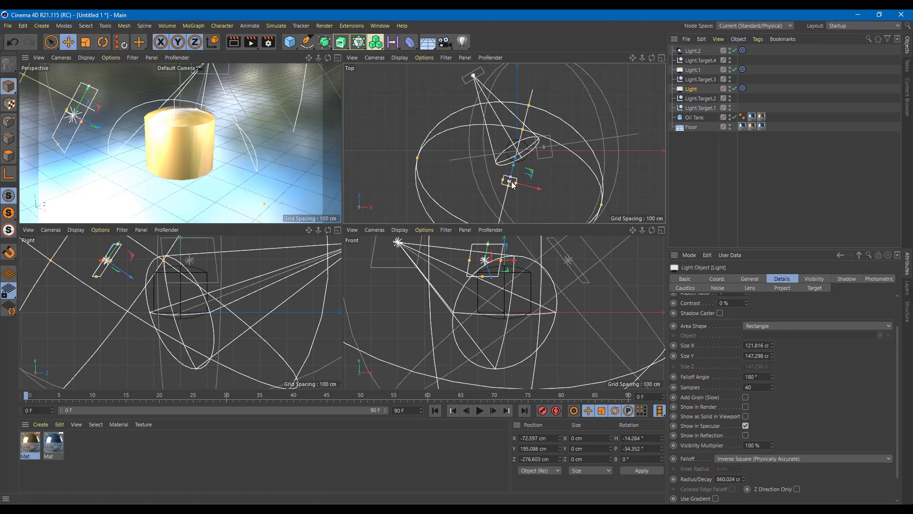
left_click_drag(602, 206, 559, 200)
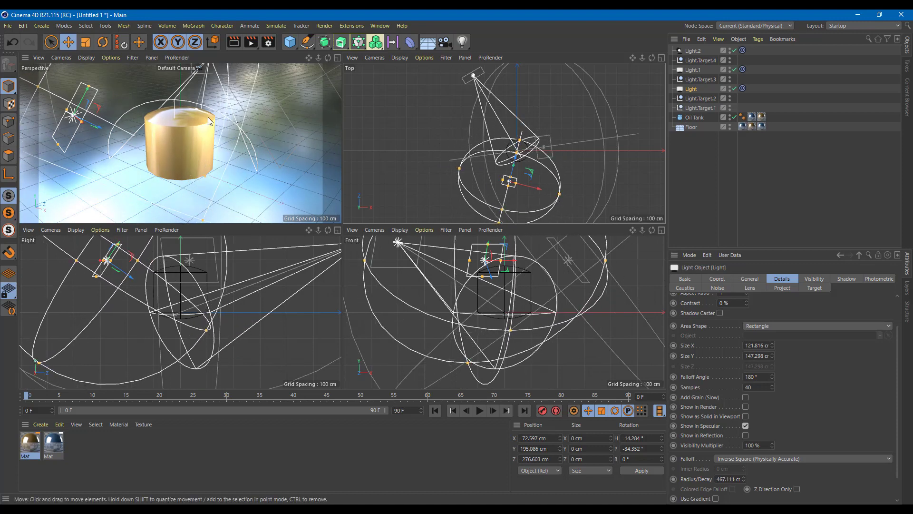
left_click(104, 56)
left_click(161, 141)
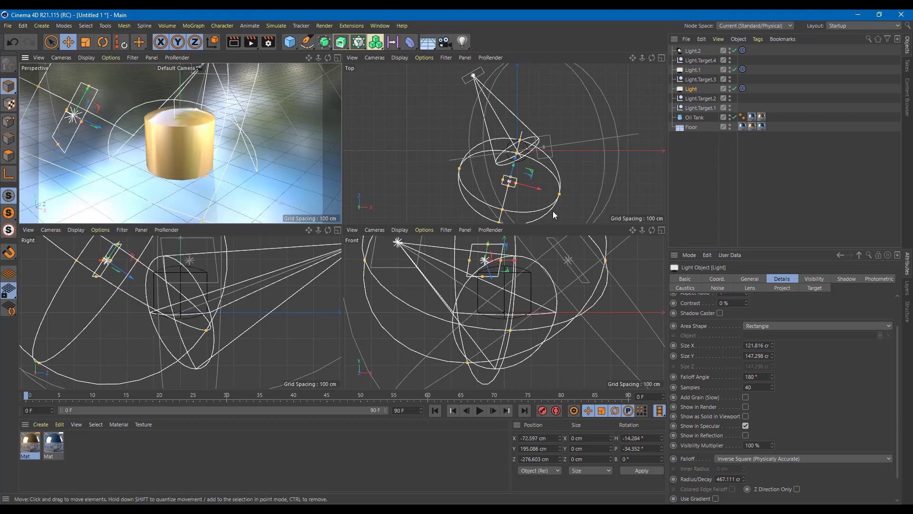
- Pull Light.1's falloff radius and the Light.2 spotlight's falloff range in toward the tank
left_click(547, 150)
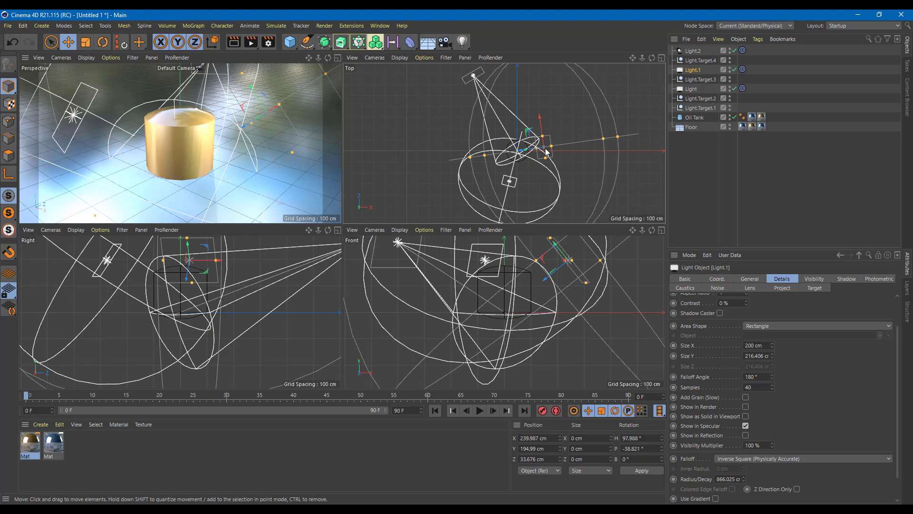
left_click(577, 165)
left_click(546, 151)
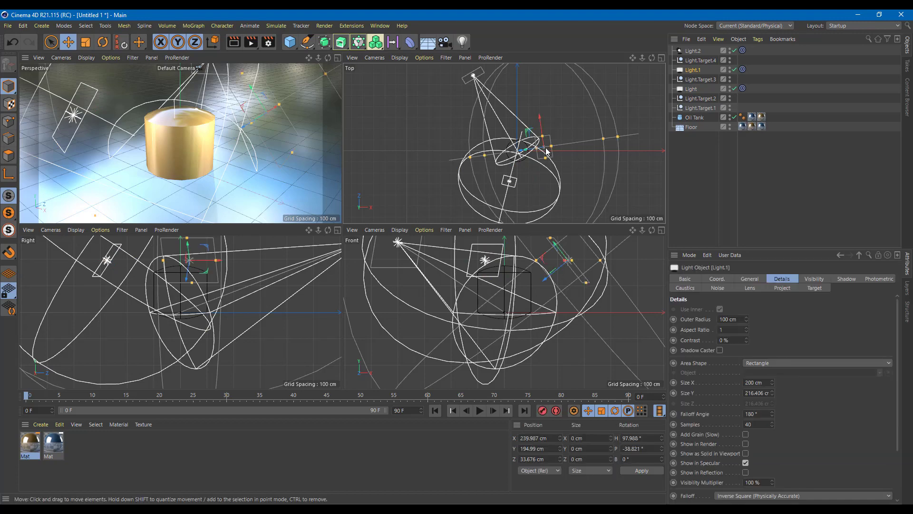
scroll(594, 135, "down", 1)
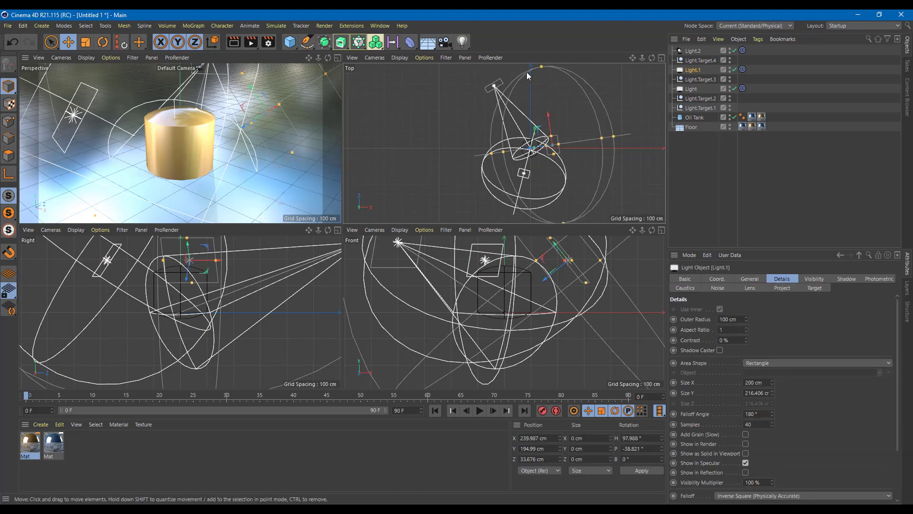
left_click_drag(540, 74, 555, 108)
left_click(497, 89)
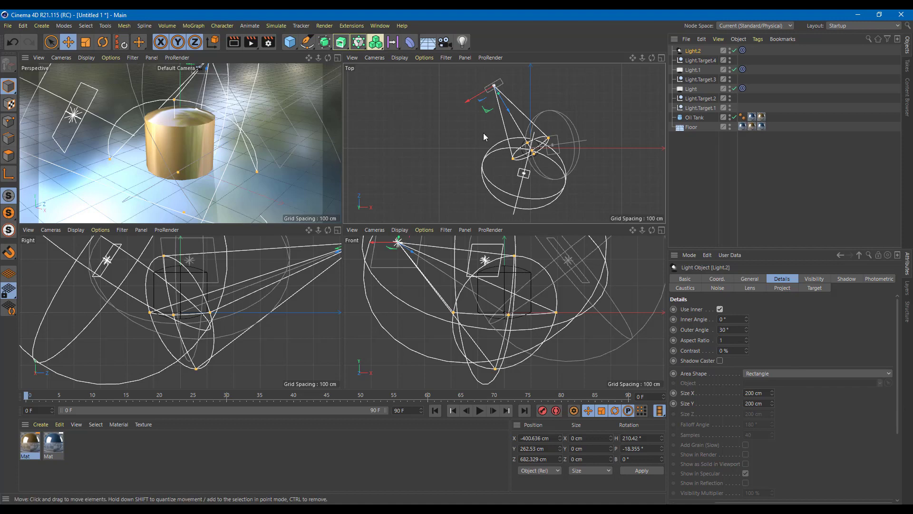
left_click_drag(535, 157, 388, 169)
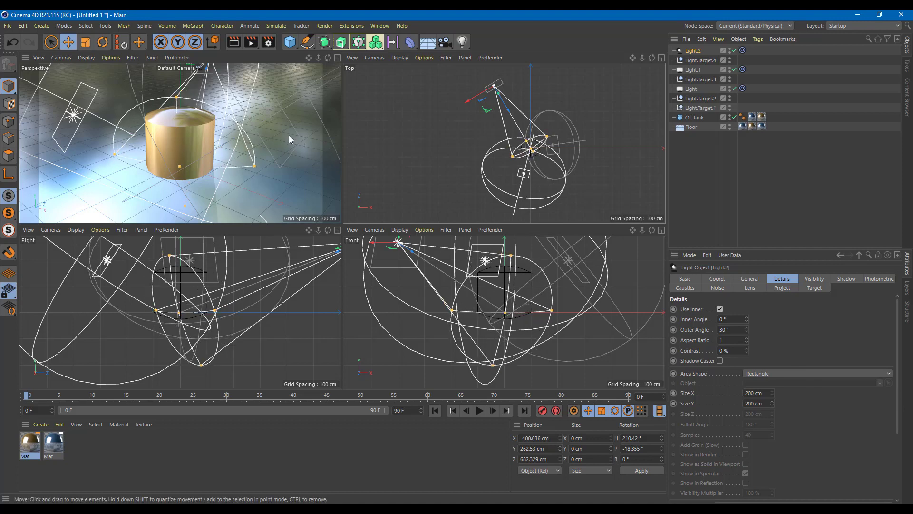
- Render the scene with the tightened falloffs to the Picture Viewer, then close it
left_click(251, 42)
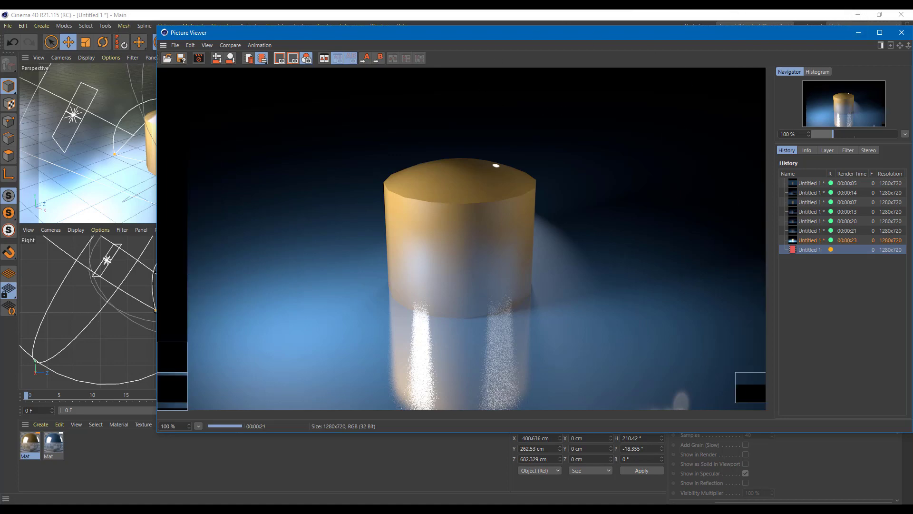
left_click(902, 33)
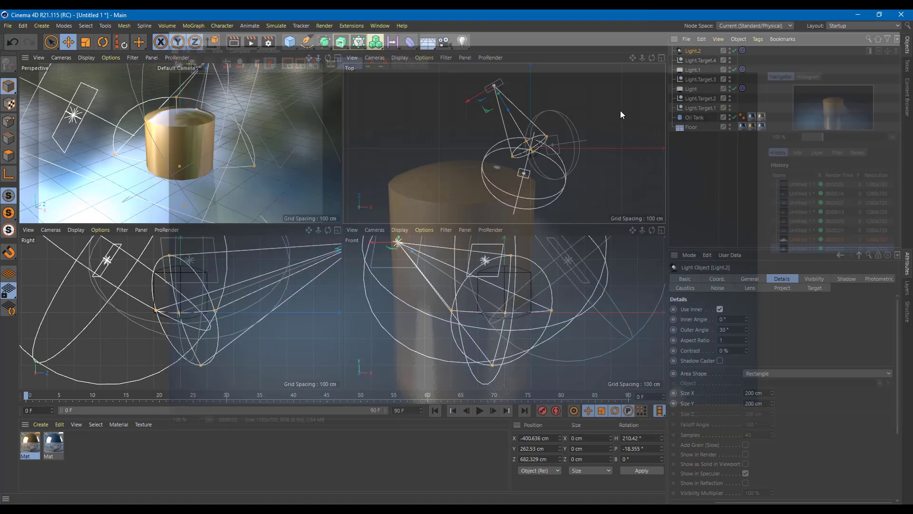
- Add a Target Light and move it up-left of the oil tank in the Top view
scroll(561, 126, "down", 2)
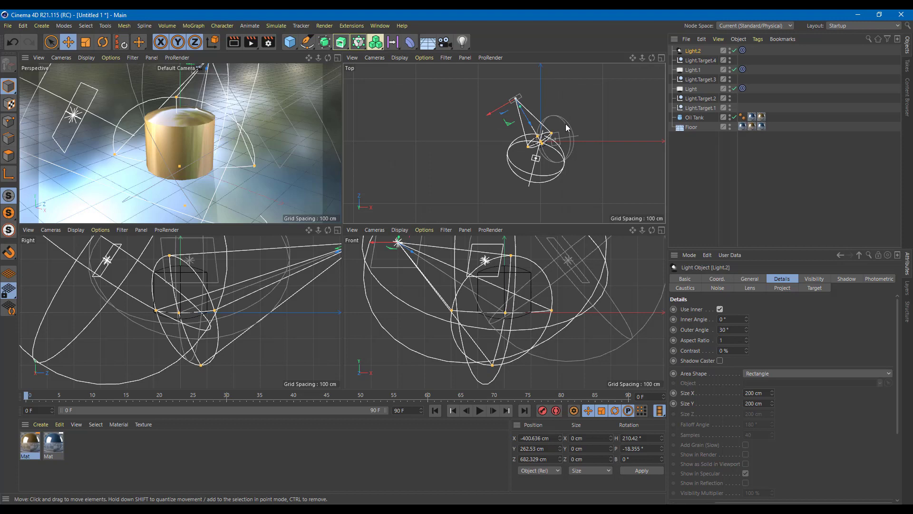
left_click(462, 42)
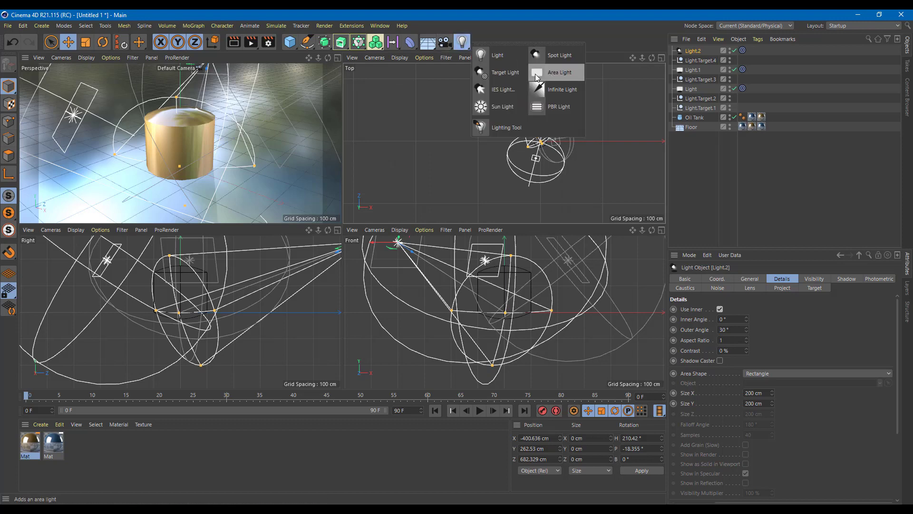
left_click(512, 72)
left_click_drag(512, 179, 464, 64)
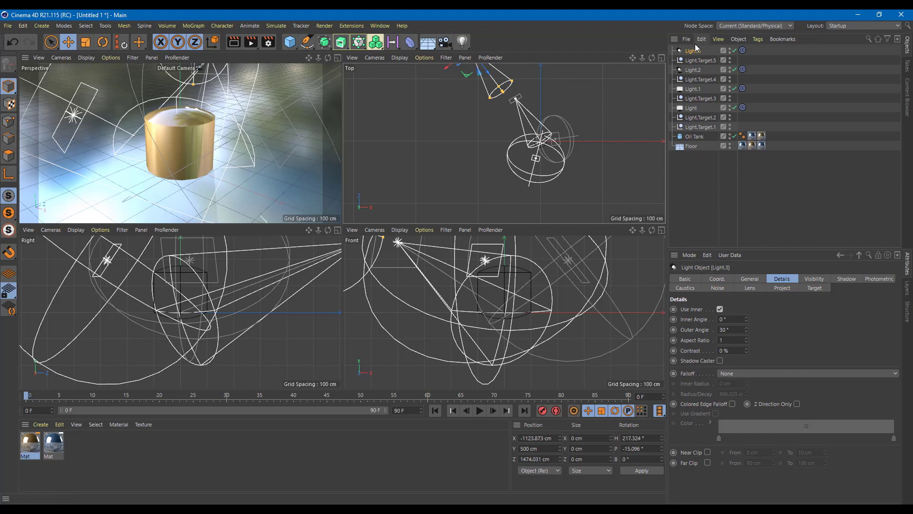
- Change the new light Light.3's General > Type to Area
left_click(749, 280)
left_click(757, 399)
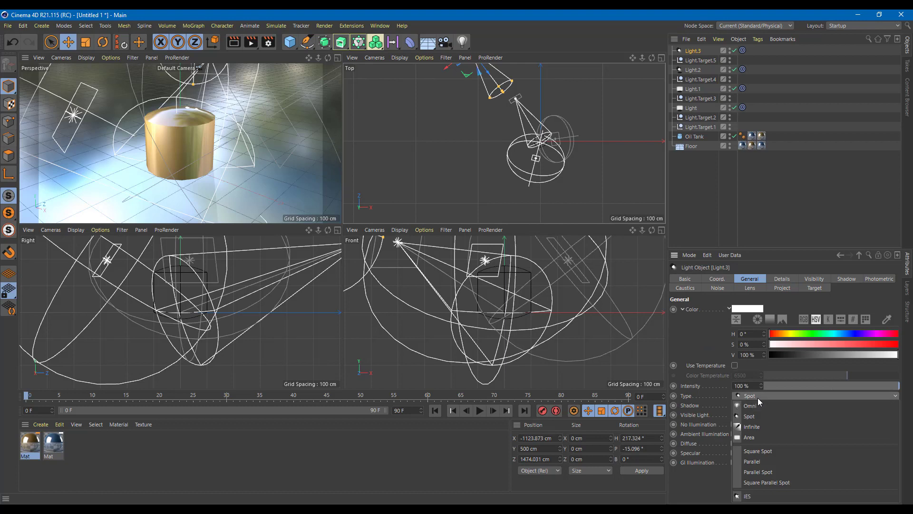
left_click(779, 440)
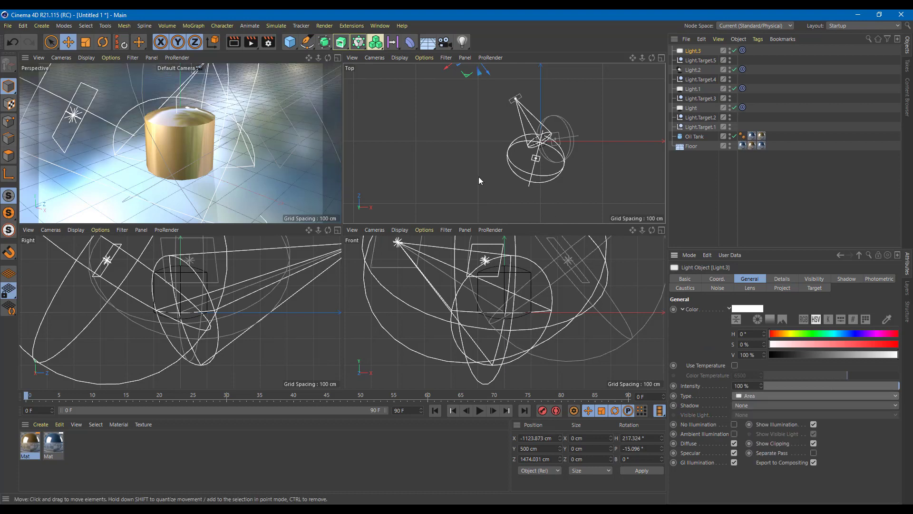
scroll(474, 94, "down", 4)
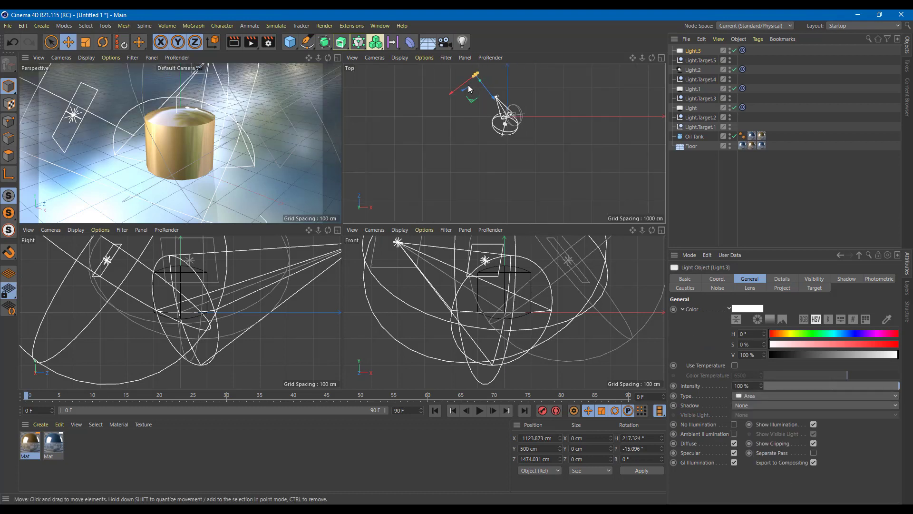
- Enlarge the new area light Light.3 with the Scale tool
scroll(469, 89, "up", 3)
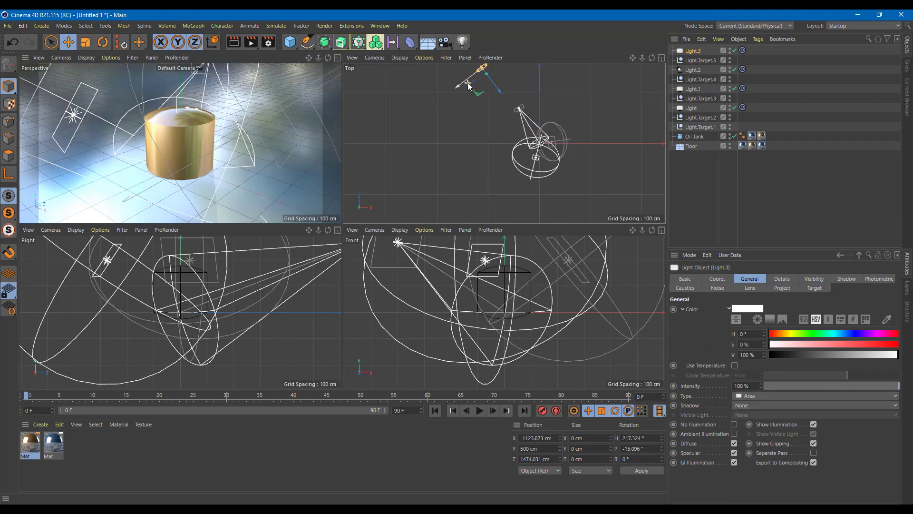
left_click(90, 45)
scroll(489, 62, "down", 1)
left_click_drag(491, 71, 501, 89)
- Set Light.3's General > Shadow to Area
scroll(523, 100, "down", 2)
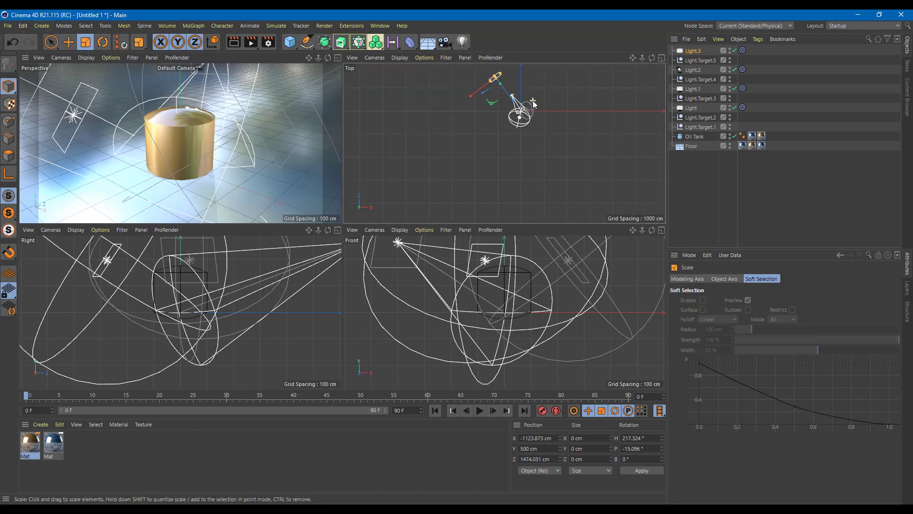
scroll(532, 102, "up", 2)
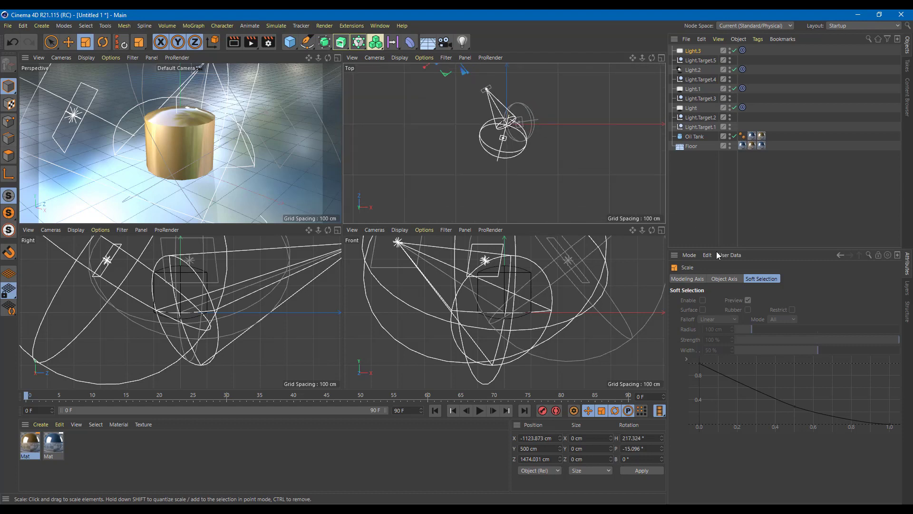
left_click(694, 51)
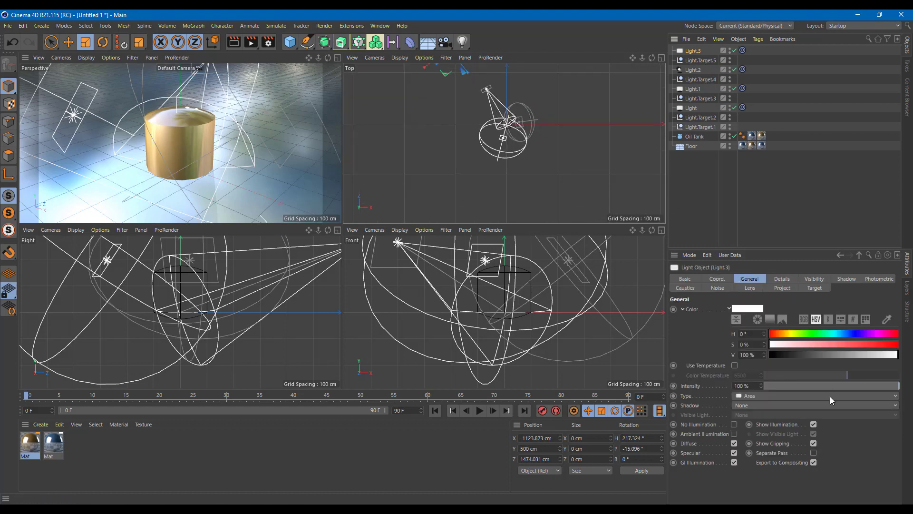
left_click(749, 405)
left_click(746, 446)
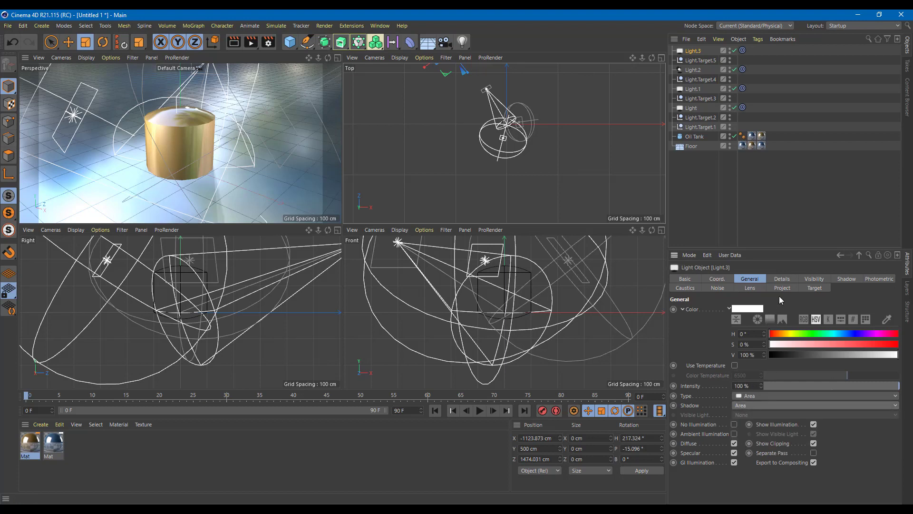
- Set Light.3's falloff to Inverse Square (Physically Accurate)
left_click(786, 279)
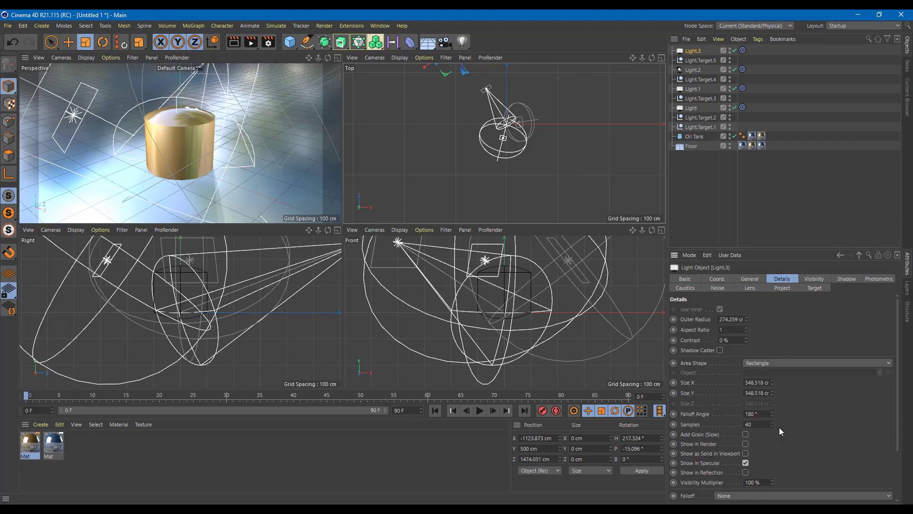
left_click(738, 496)
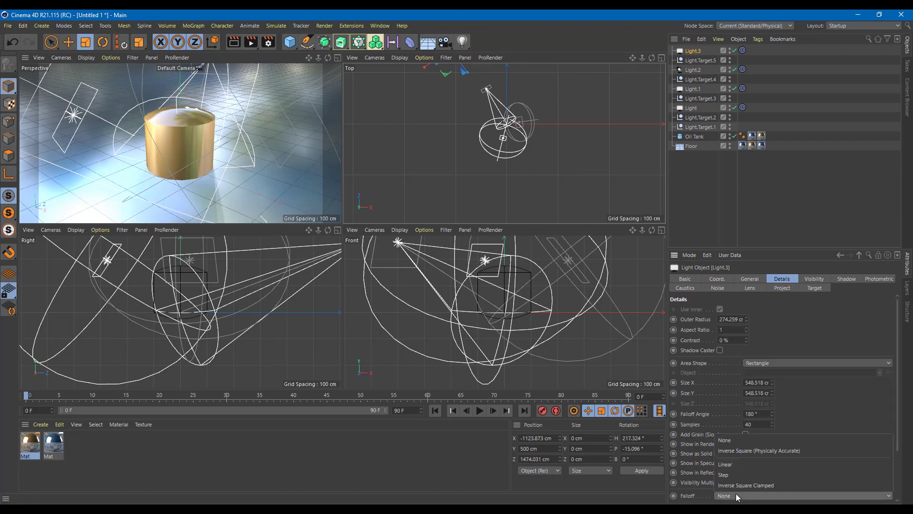
left_click(737, 452)
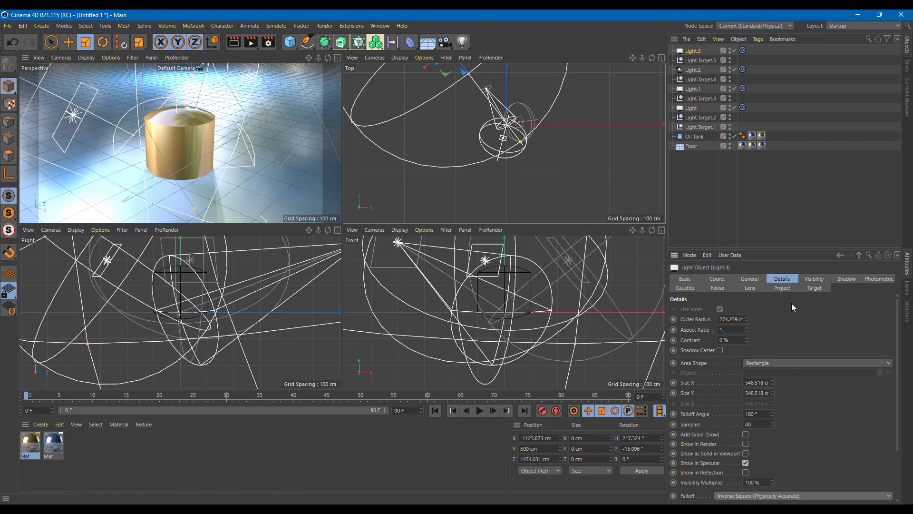
- Adjust Light.3's falloff radius in the Top view, lower its intensity to 42%, and render
left_click(721, 281)
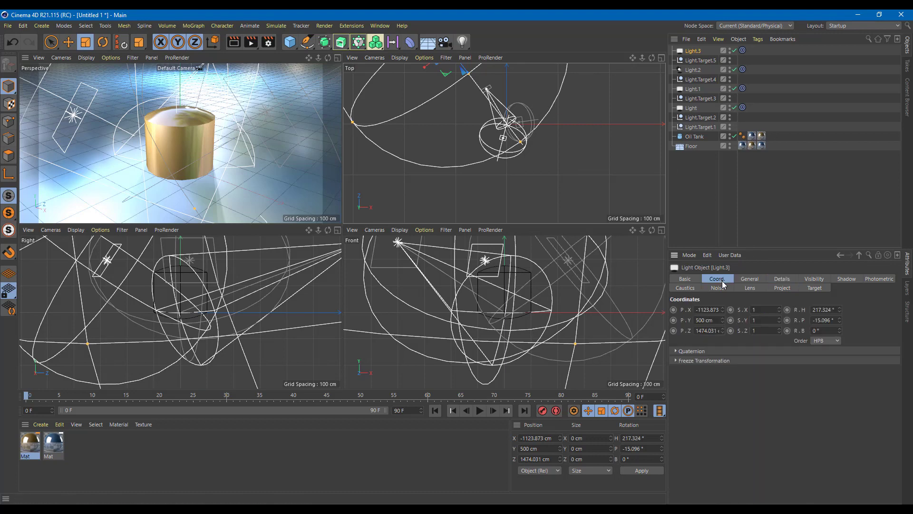
left_click(692, 281)
left_click(756, 279)
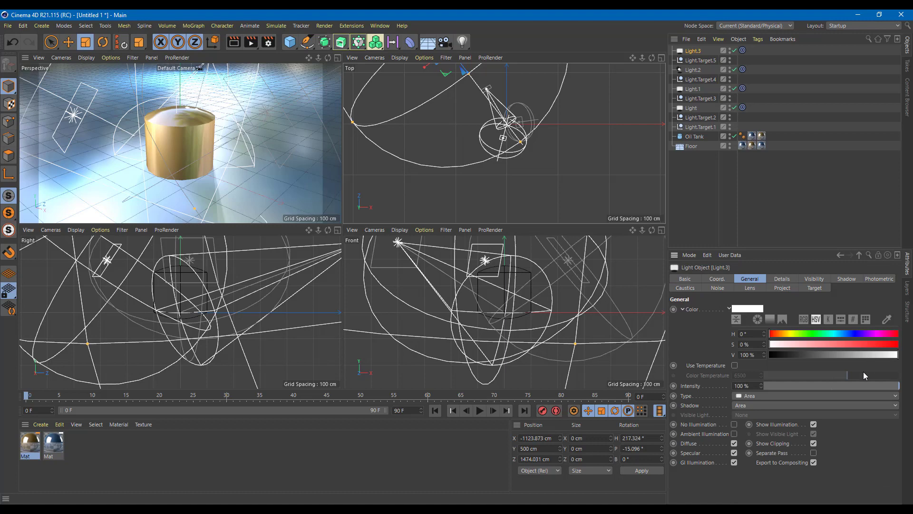
left_click_drag(523, 144, 547, 172)
left_click_drag(880, 389, 821, 391)
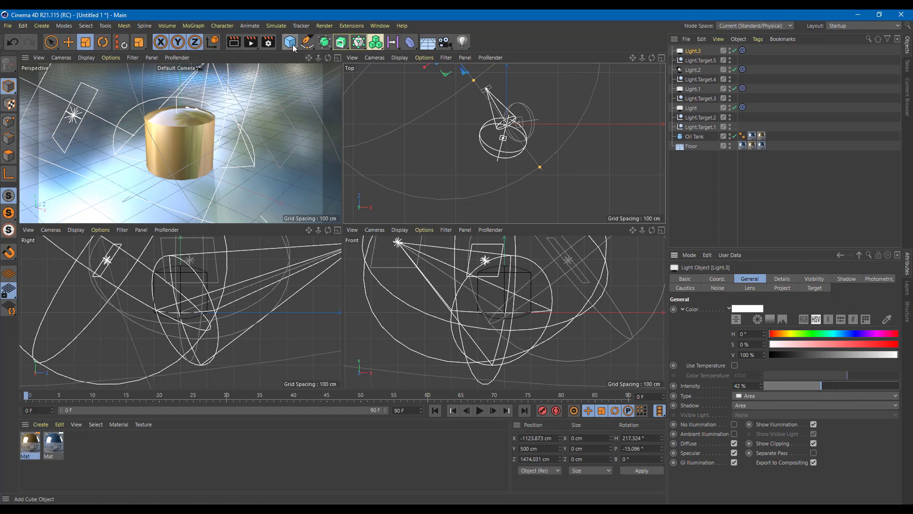
left_click(250, 42)
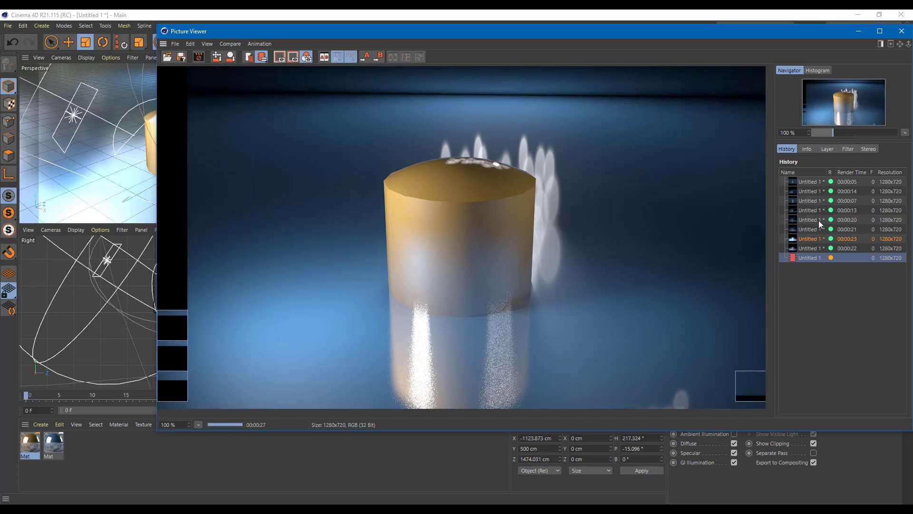
left_click(817, 201)
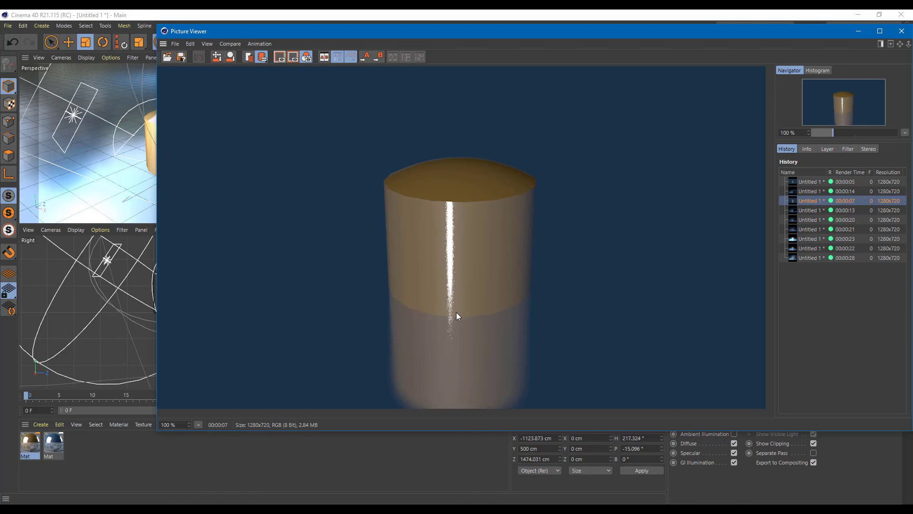
left_click(815, 210)
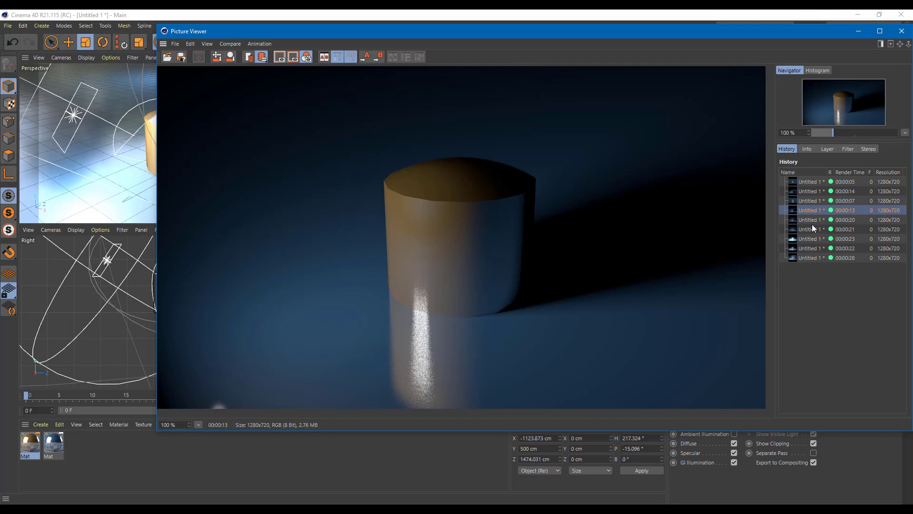
left_click(809, 220)
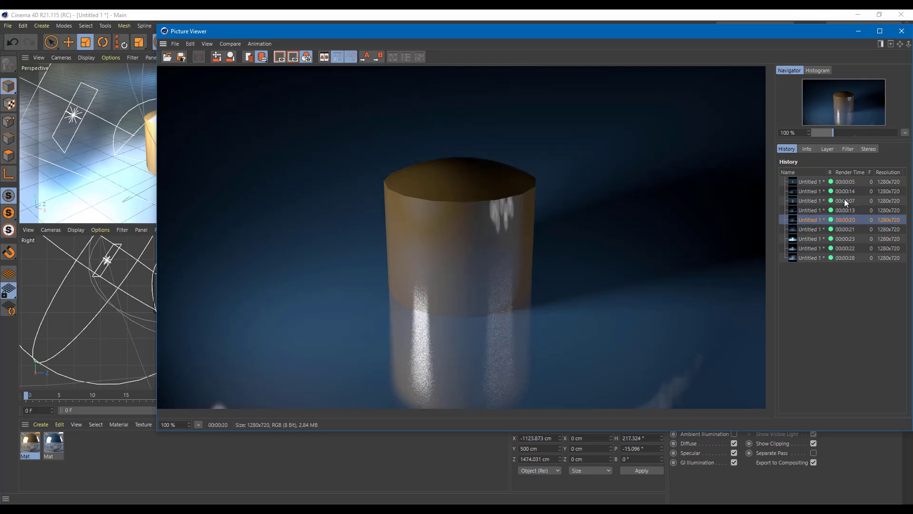
left_click(811, 230)
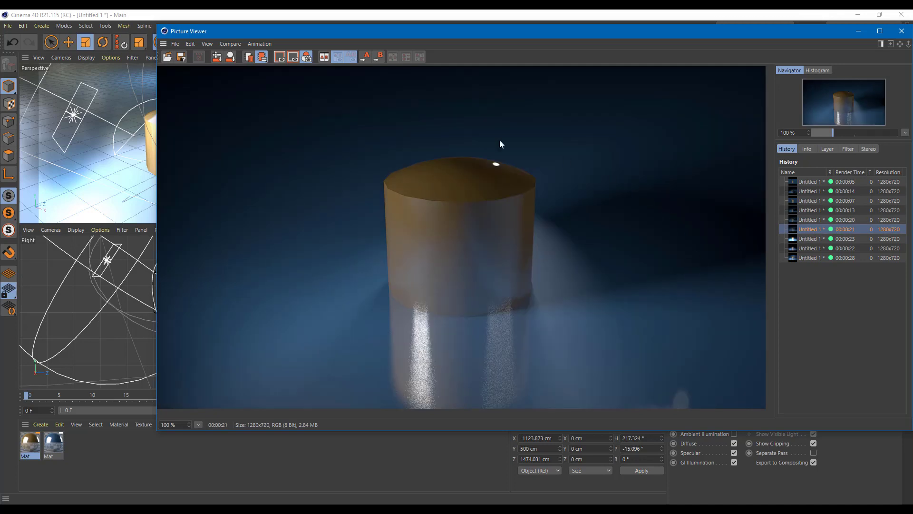
left_click(814, 239)
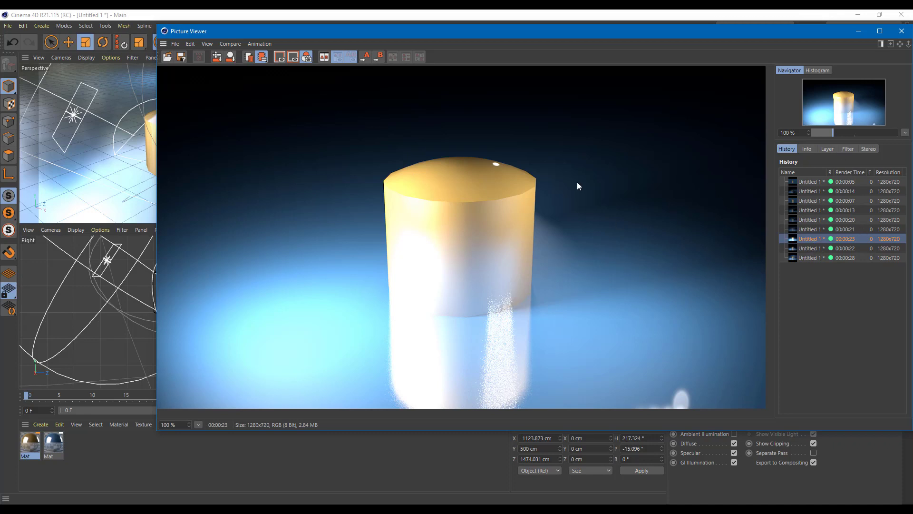
left_click(812, 249)
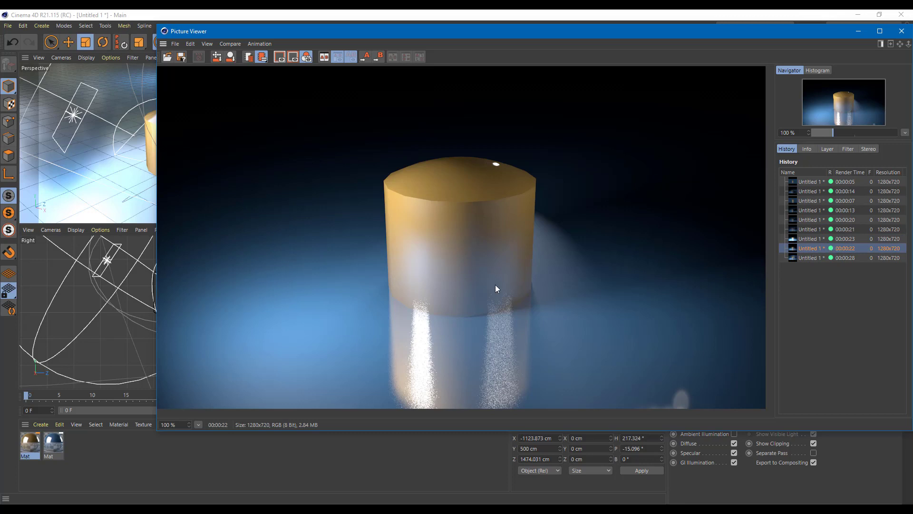
left_click(817, 257)
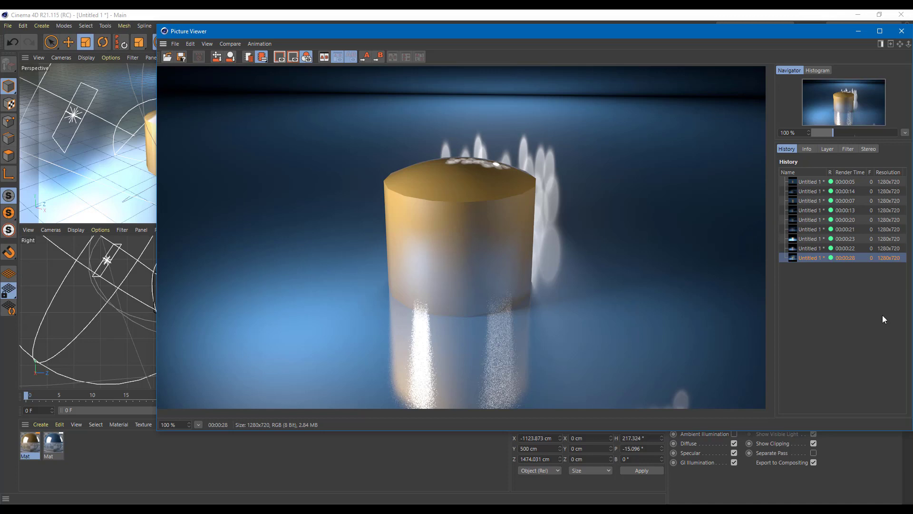
left_click(815, 201)
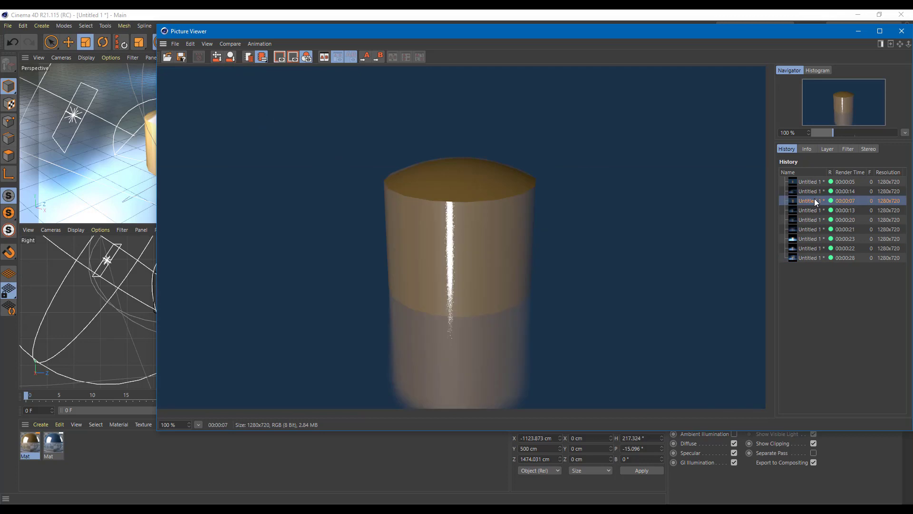
left_click(811, 258)
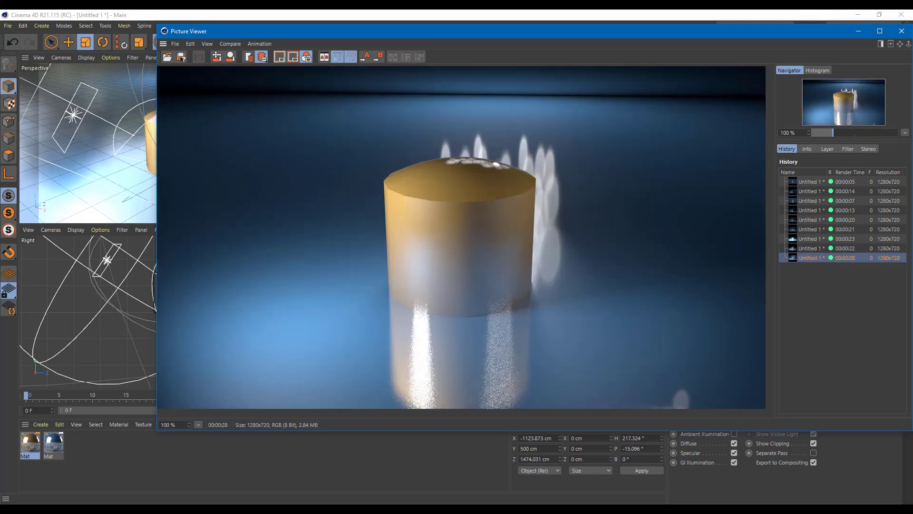